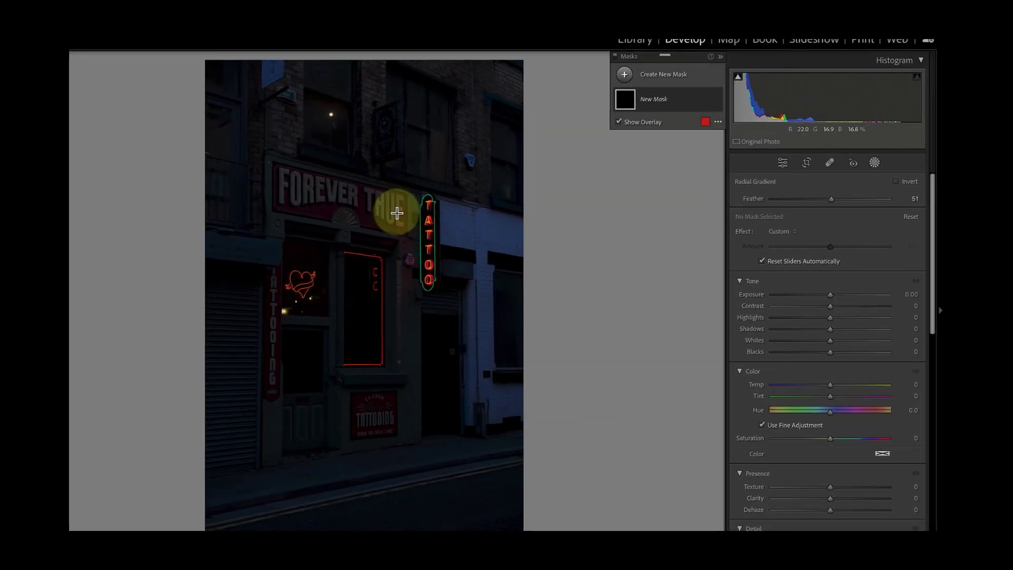
Draw a radial mask over the TATTOO sign and raise its Exposure to 1.65 and Temp to 59
drag(396, 215, 394, 237)
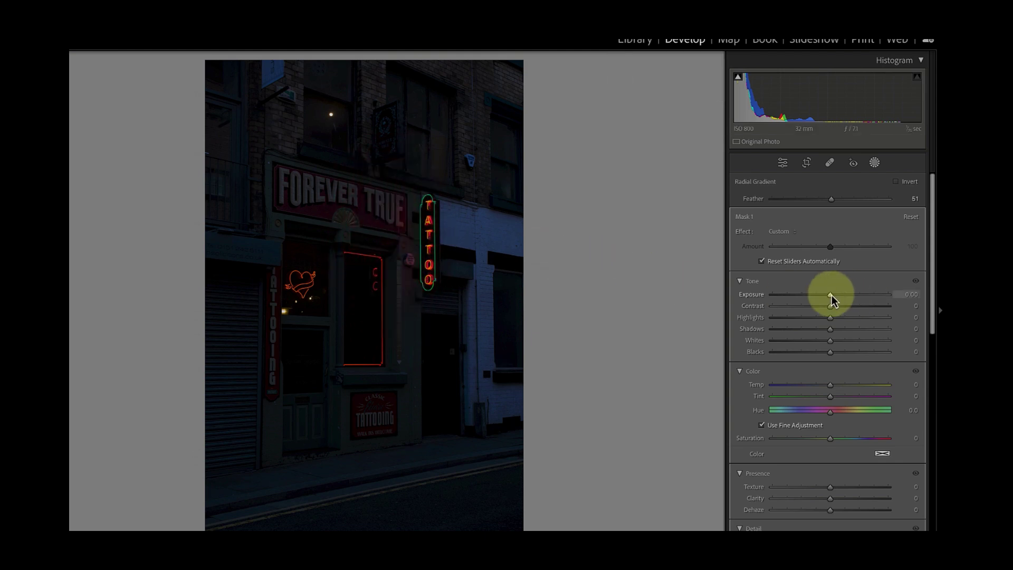
drag(832, 296, 856, 298)
drag(830, 385, 865, 390)
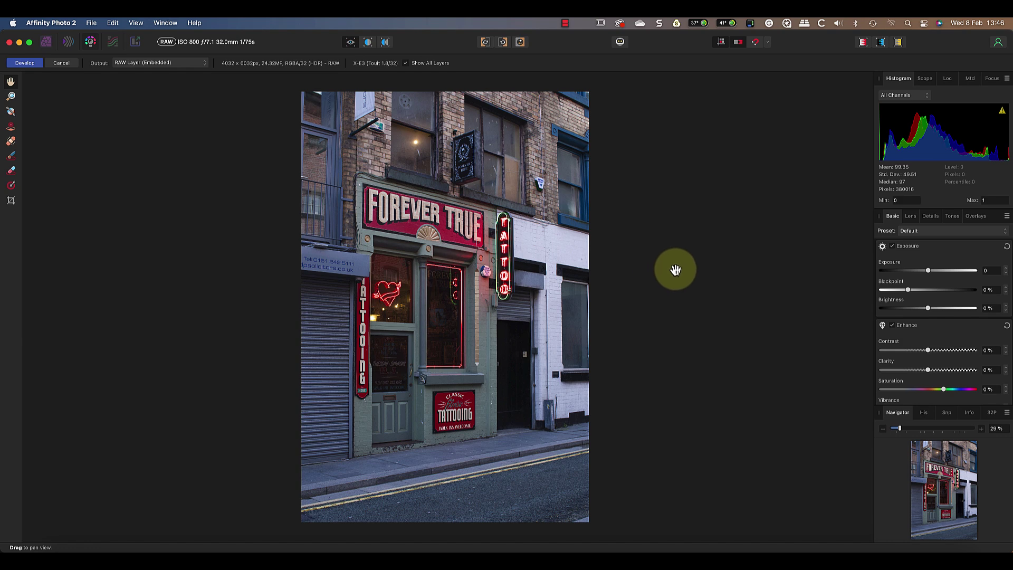
Drop Exposure to -3.17 and set white balance to 4065 K with -10 % tint
drag(927, 276, 898, 276)
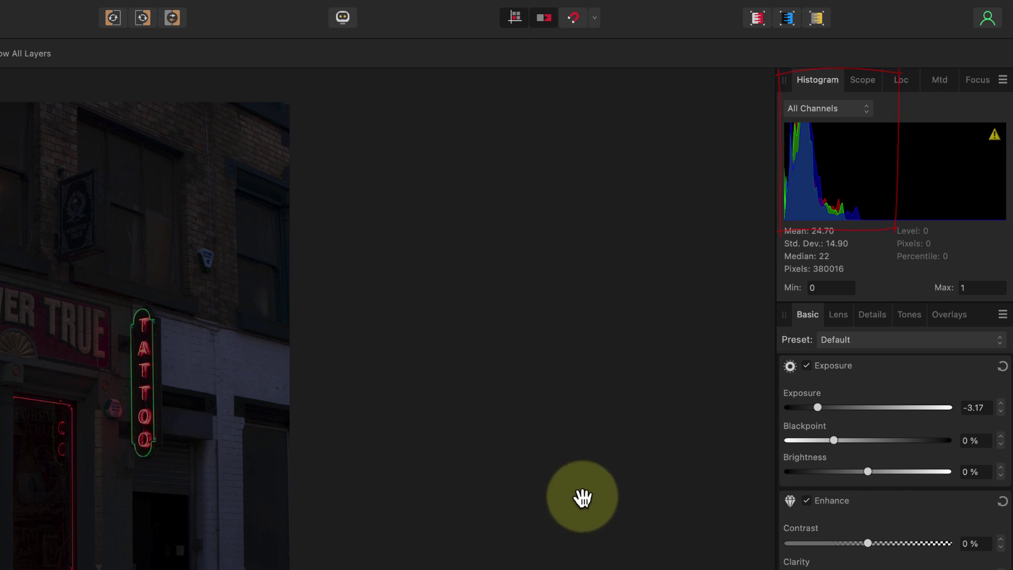
scroll(838, 537, down, 5)
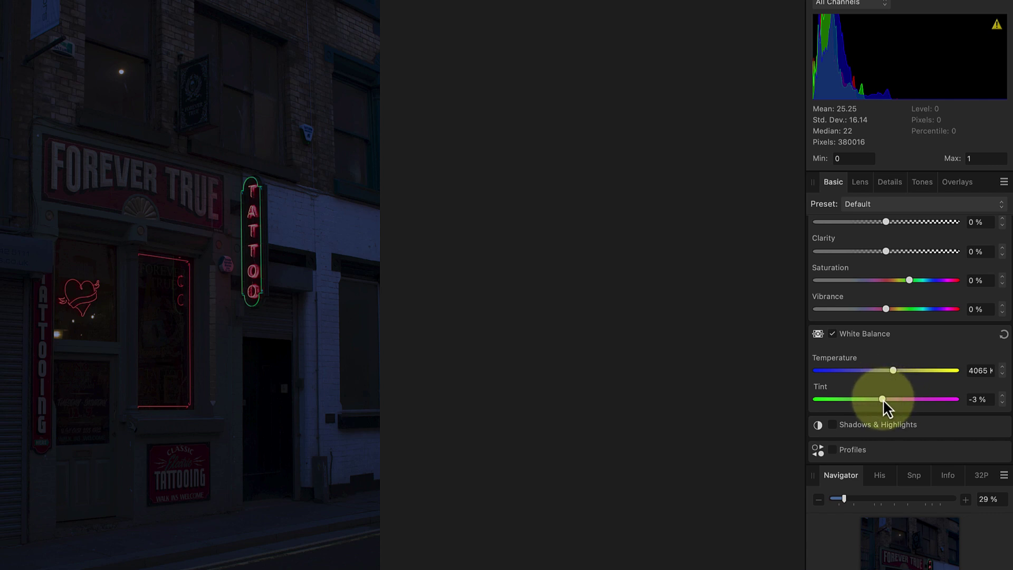
drag(882, 399, 872, 400)
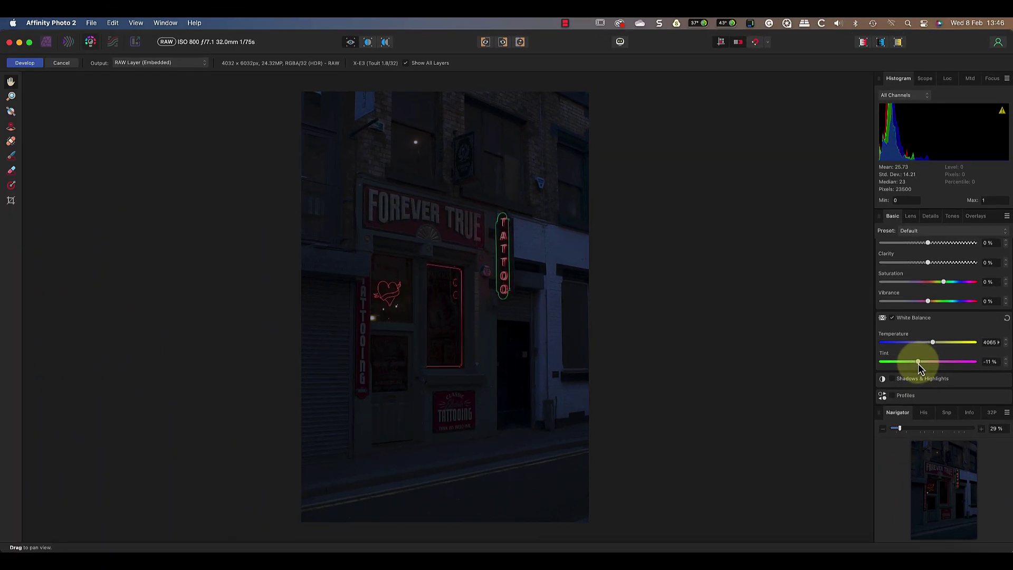
drag(917, 362, 920, 363)
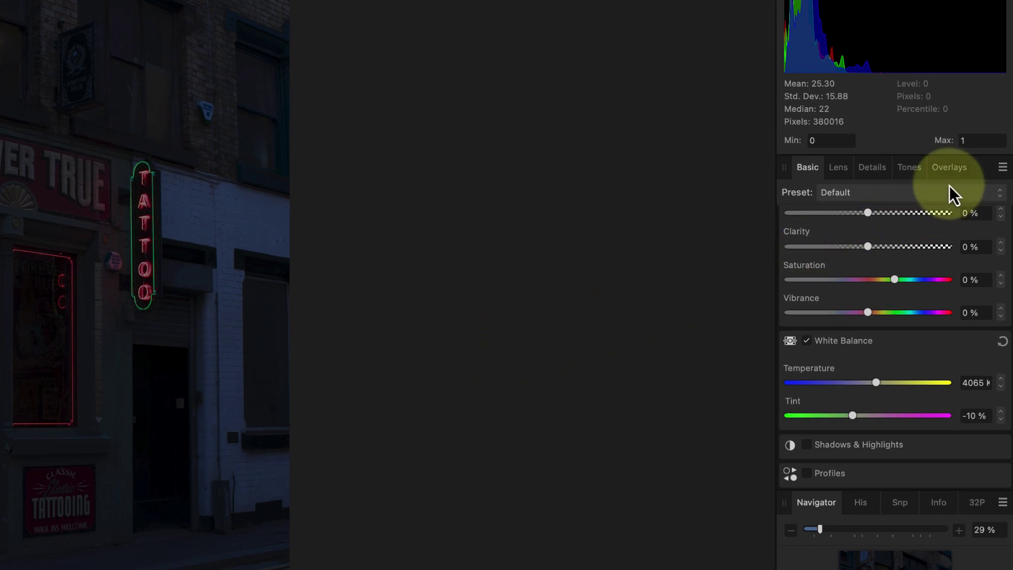
Add an Elliptical gradient overlay and stretch it up over the TATTOO sign
click(948, 168)
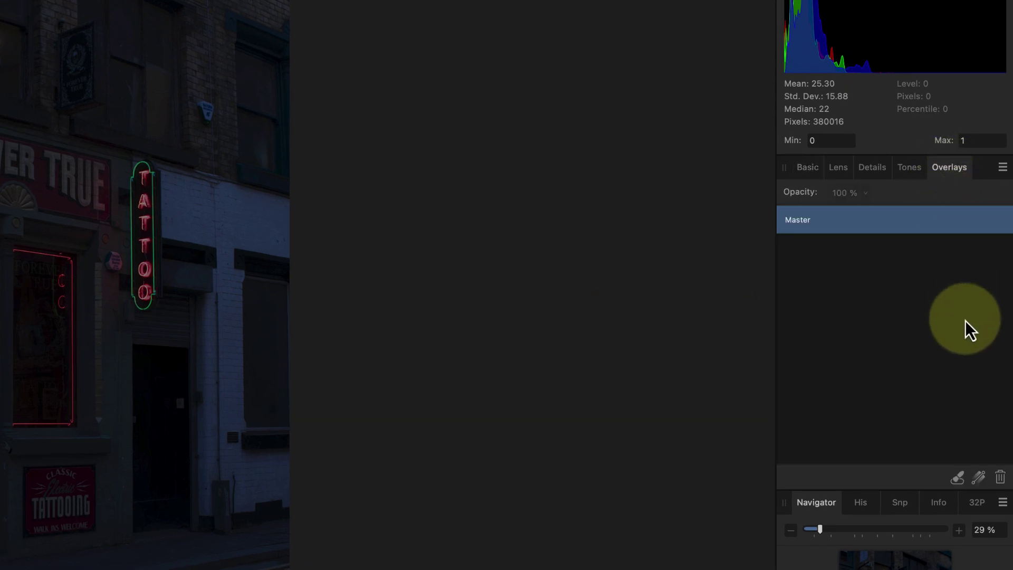
click(980, 476)
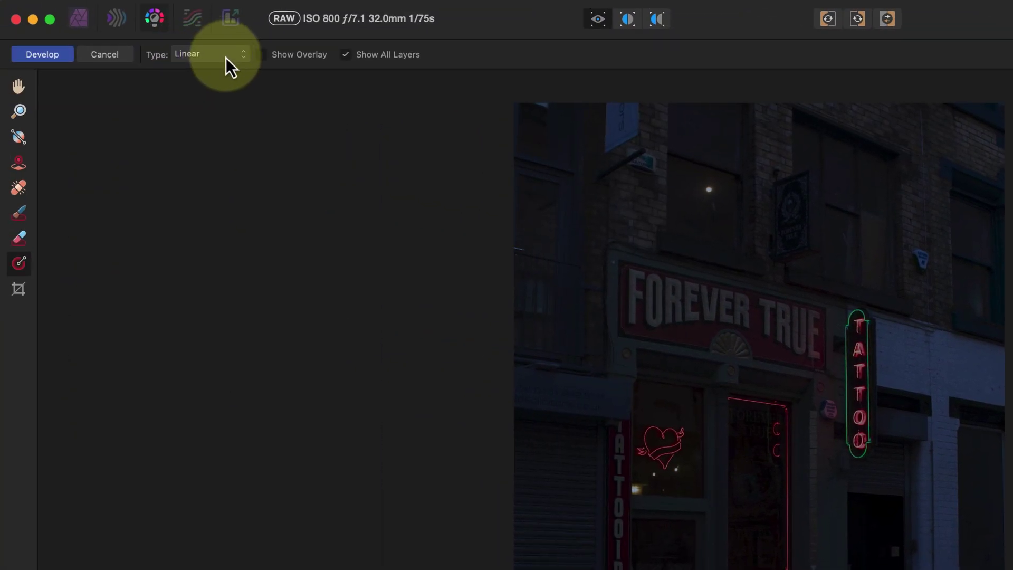
click(226, 58)
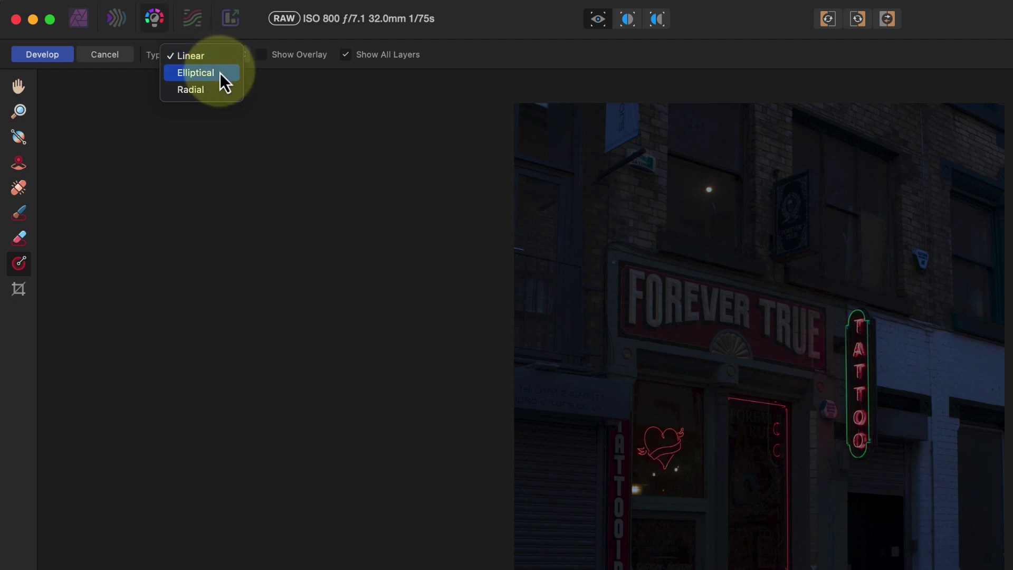
click(220, 72)
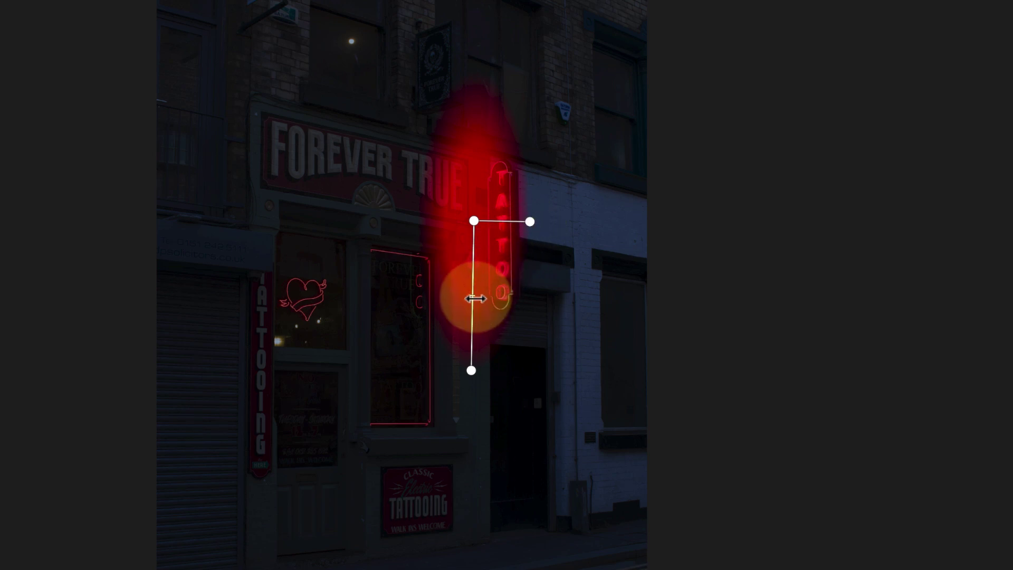
drag(475, 294, 474, 274)
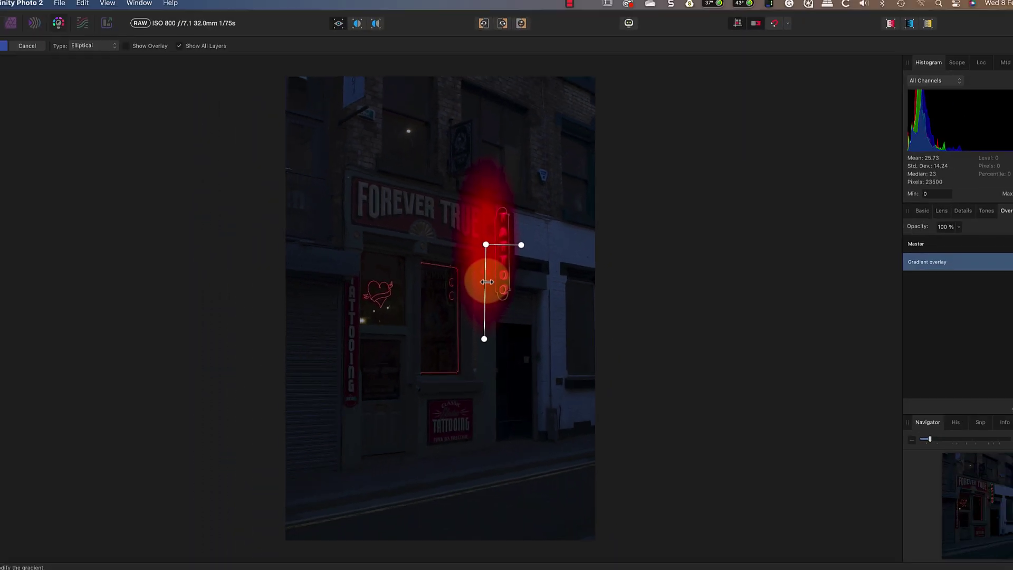
Give the overlay Exposure 1.917, nudge its centre down-left, and warm it to 56 % temperature, 10 % tint
click(922, 210)
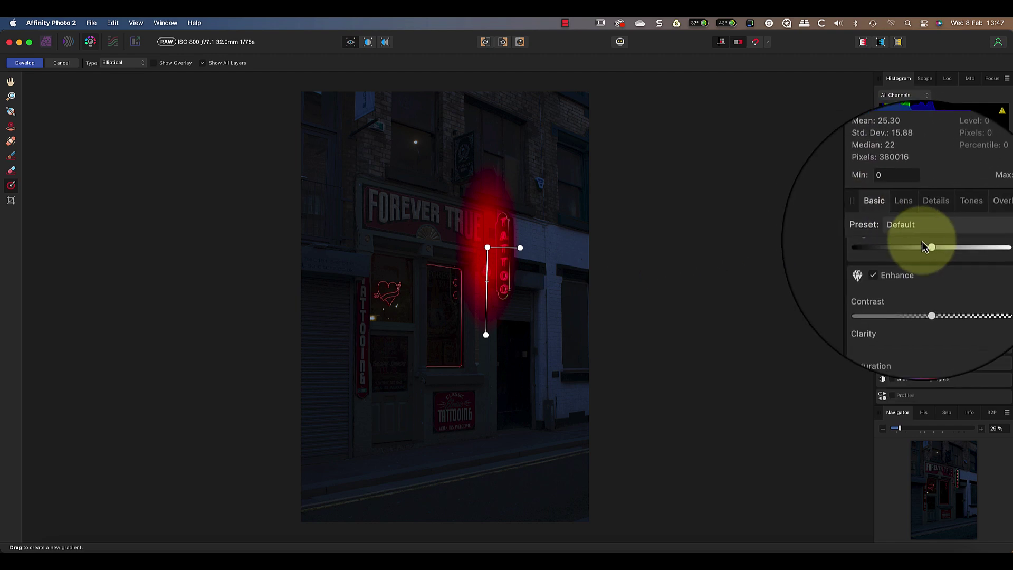
scroll(928, 263, down, 2)
scroll(931, 279, up, 3)
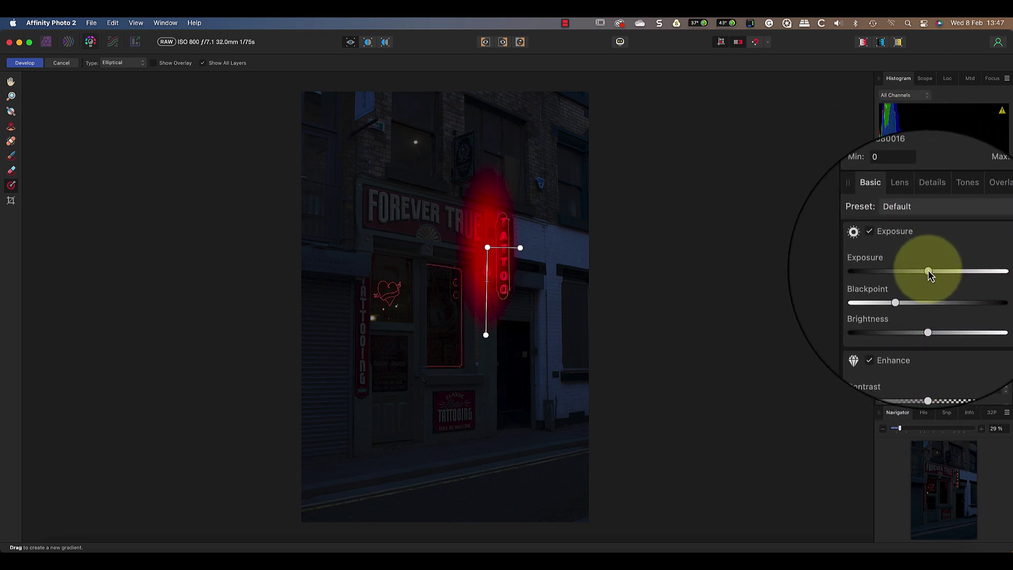
drag(932, 270, 945, 270)
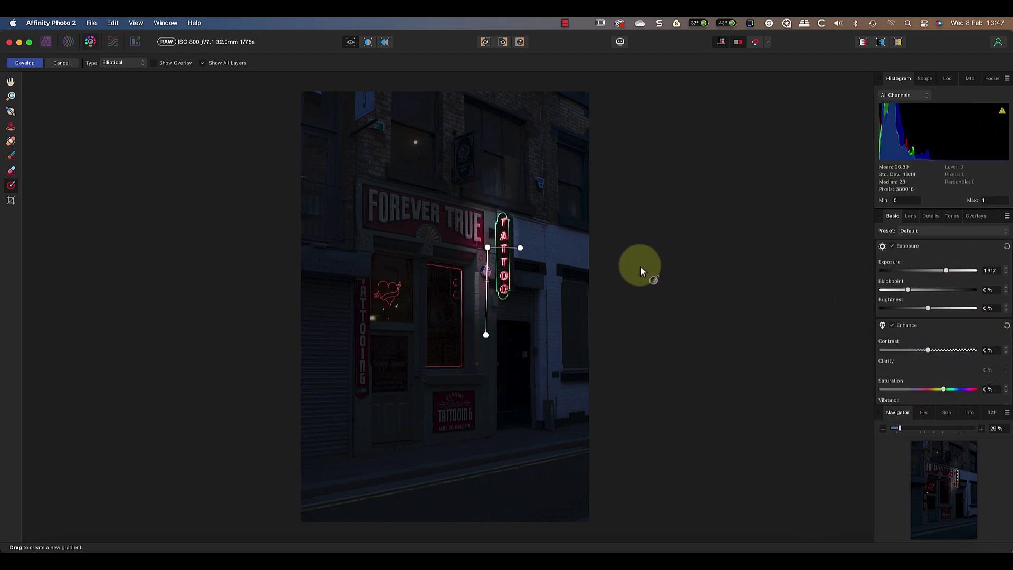
drag(490, 246, 481, 253)
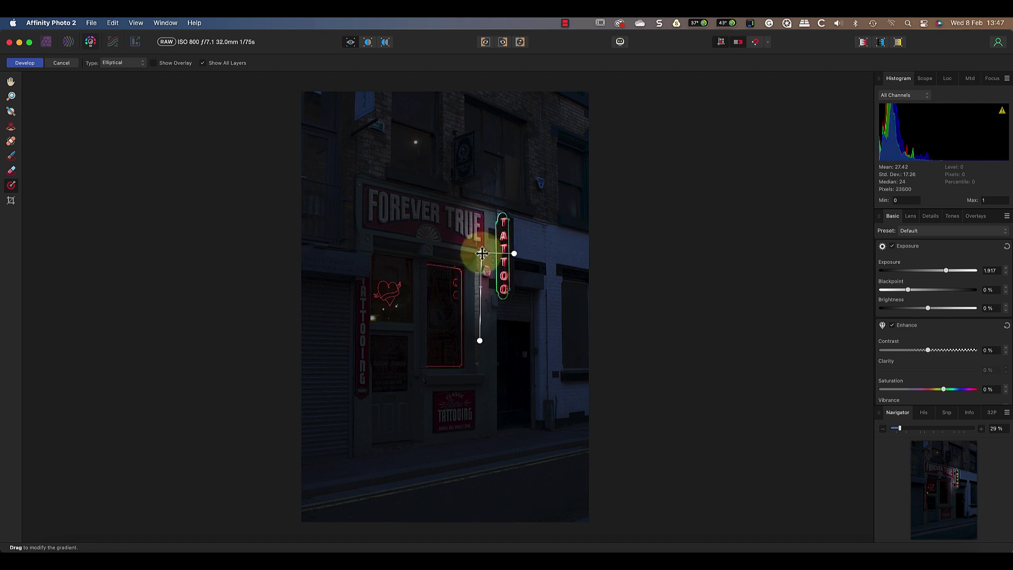
scroll(928, 367, down, 5)
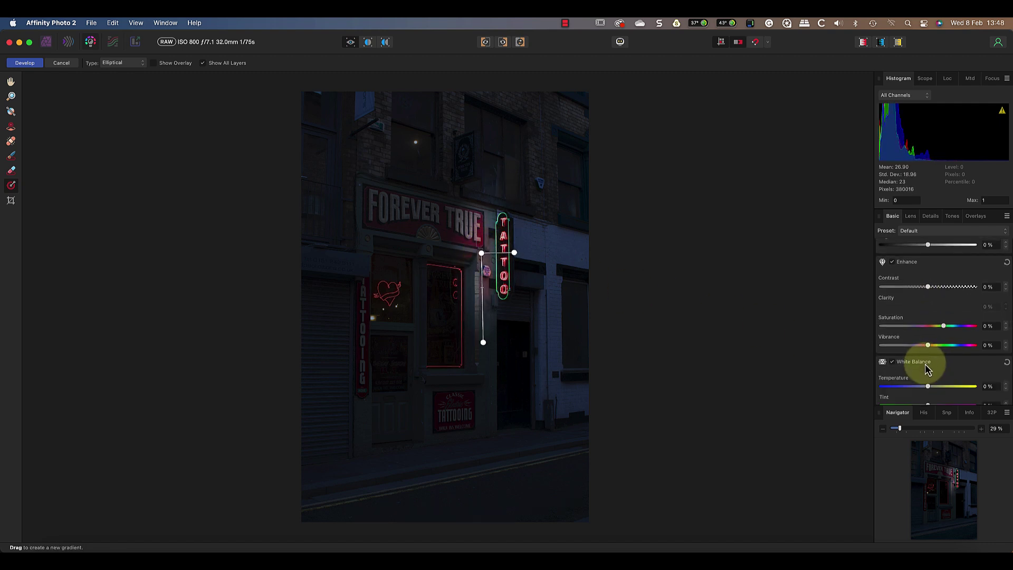
scroll(925, 365, down, 3)
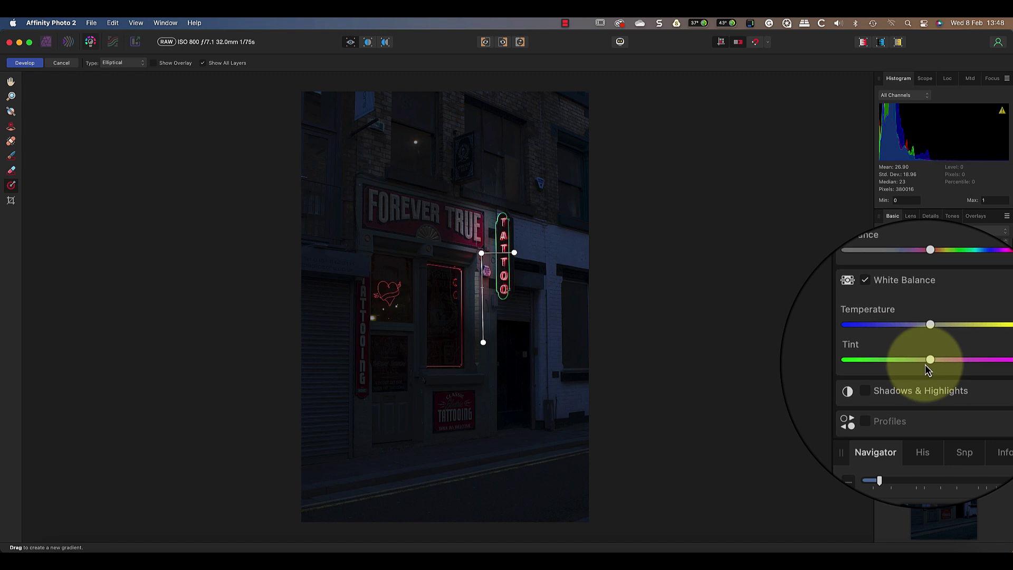
scroll(925, 364, up, 3)
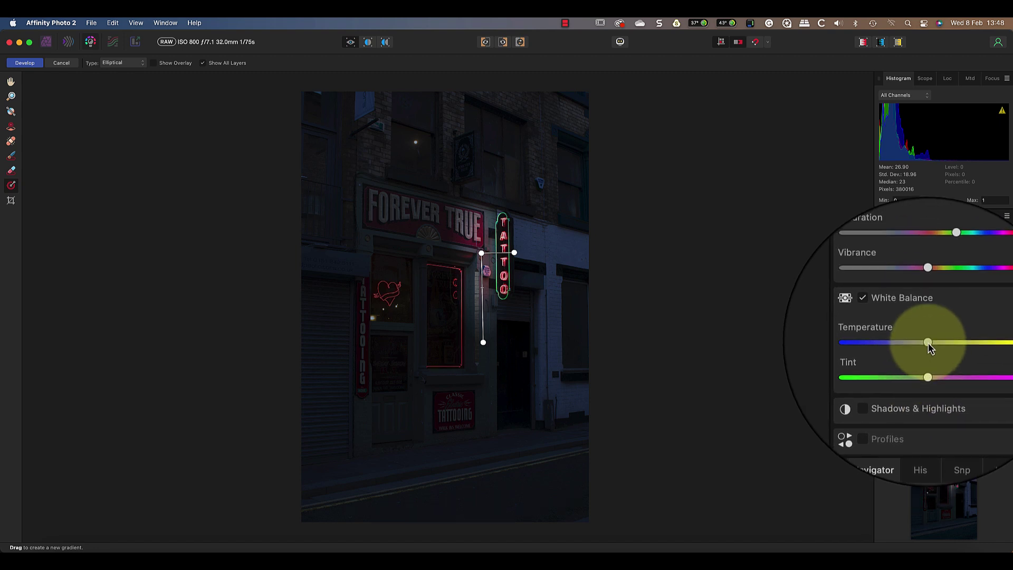
drag(934, 344, 939, 367)
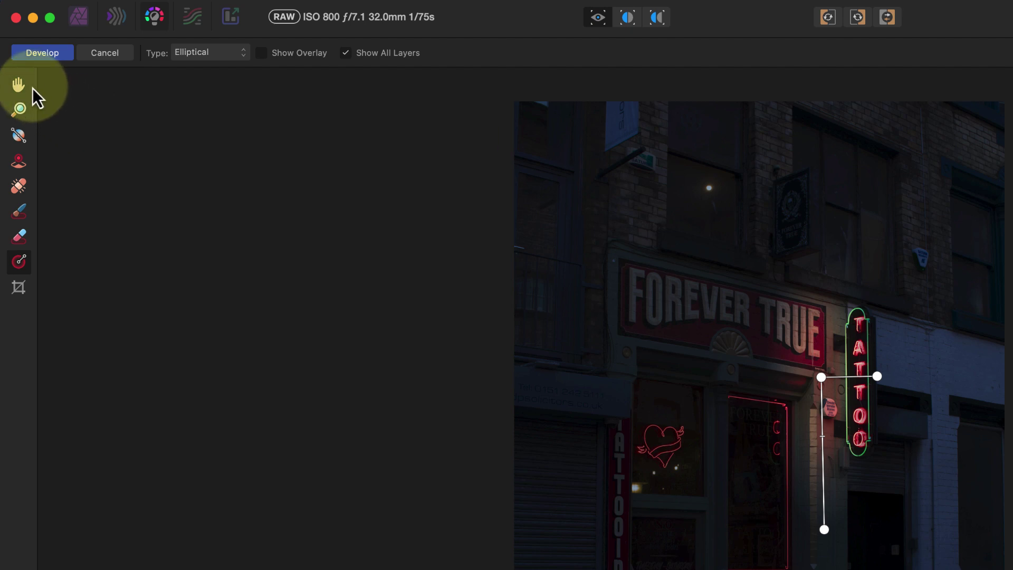
Switch to the Hand tool, keep RAW Layer (Embedded) output, and apply Develop
click(22, 84)
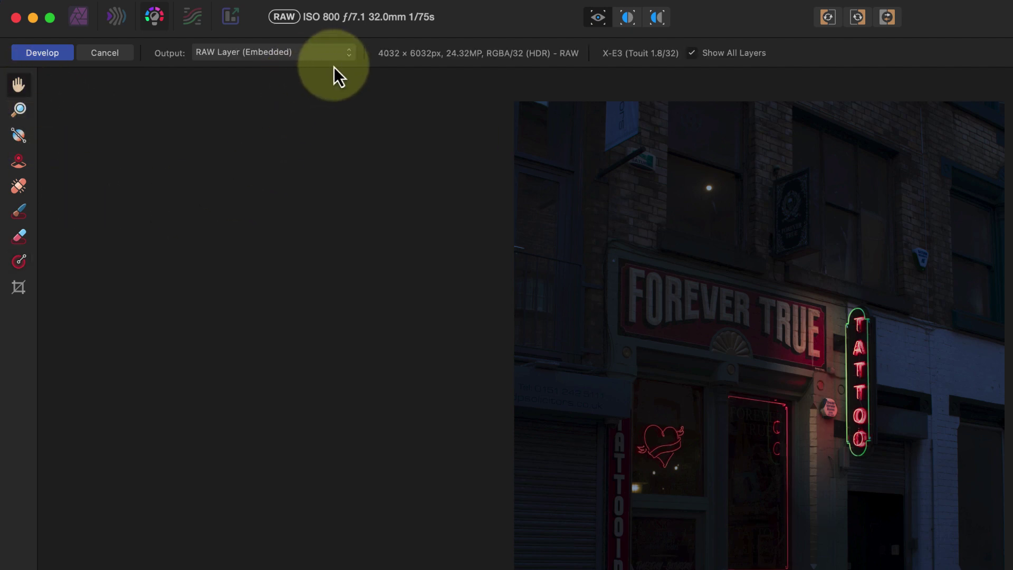
click(350, 55)
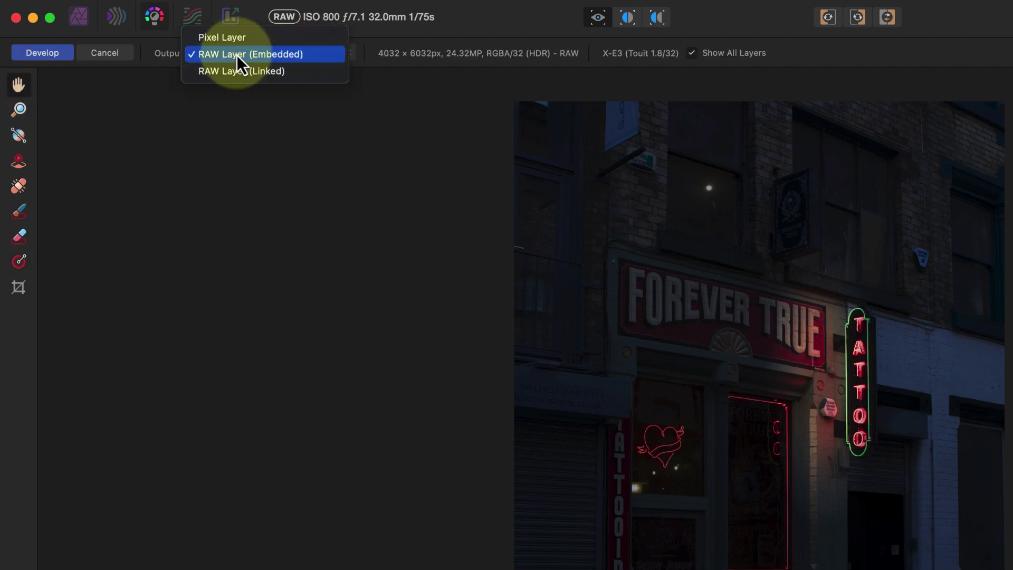
click(317, 55)
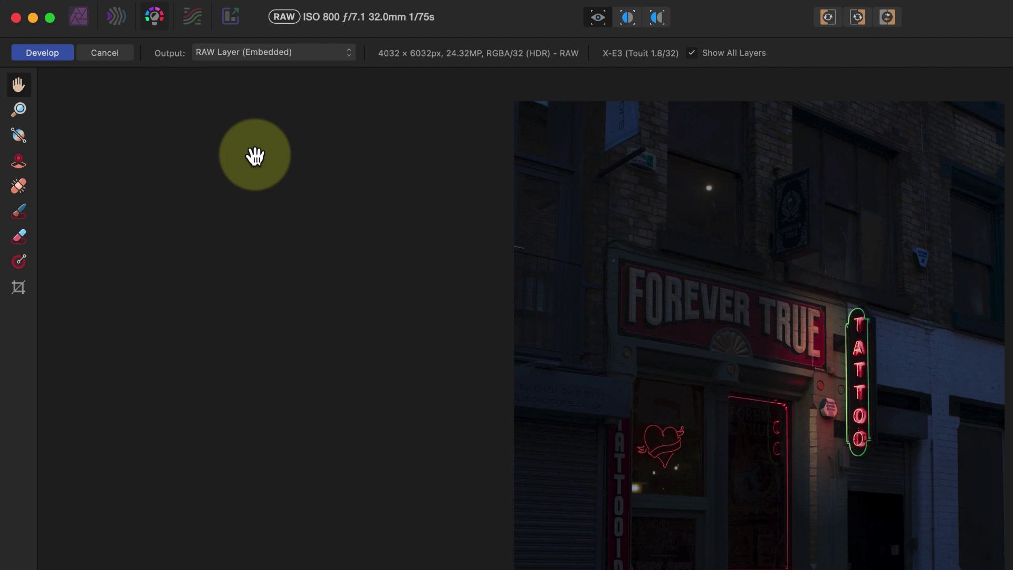
click(50, 58)
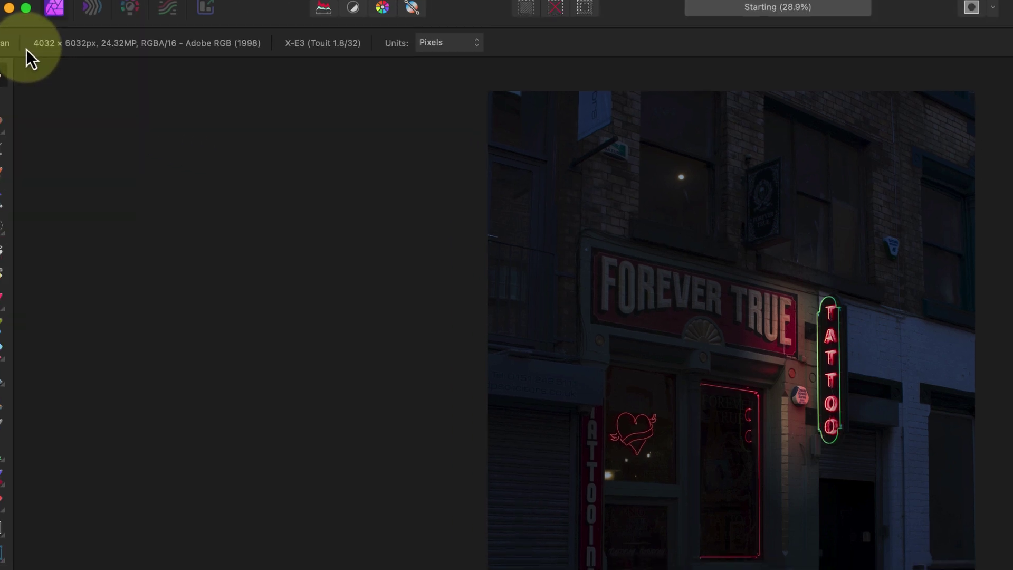
Add a Brightness / Contrast adjustment at 70 % brightness and 20 % contrast
click(903, 376)
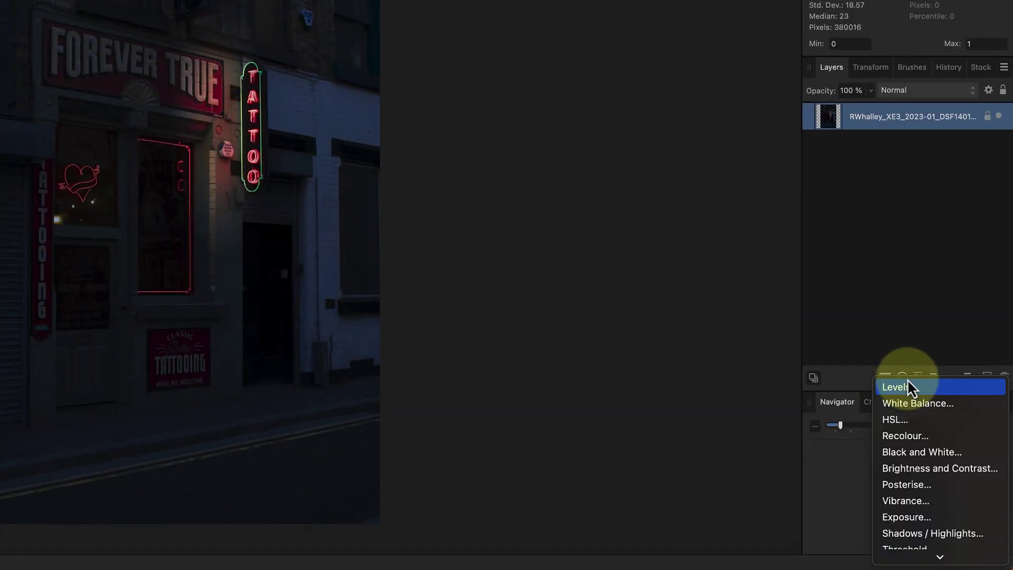
click(920, 468)
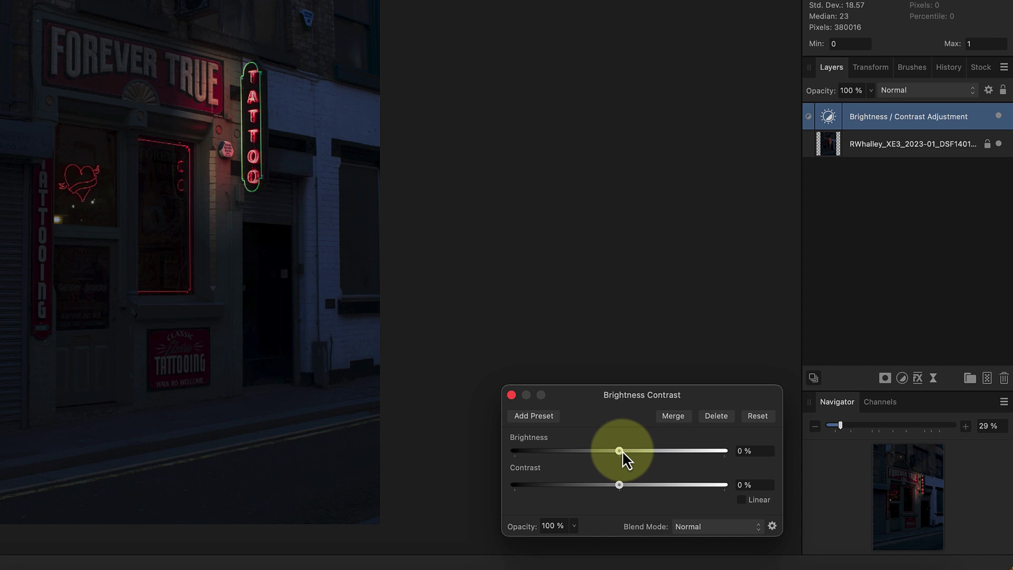
drag(622, 451, 683, 454)
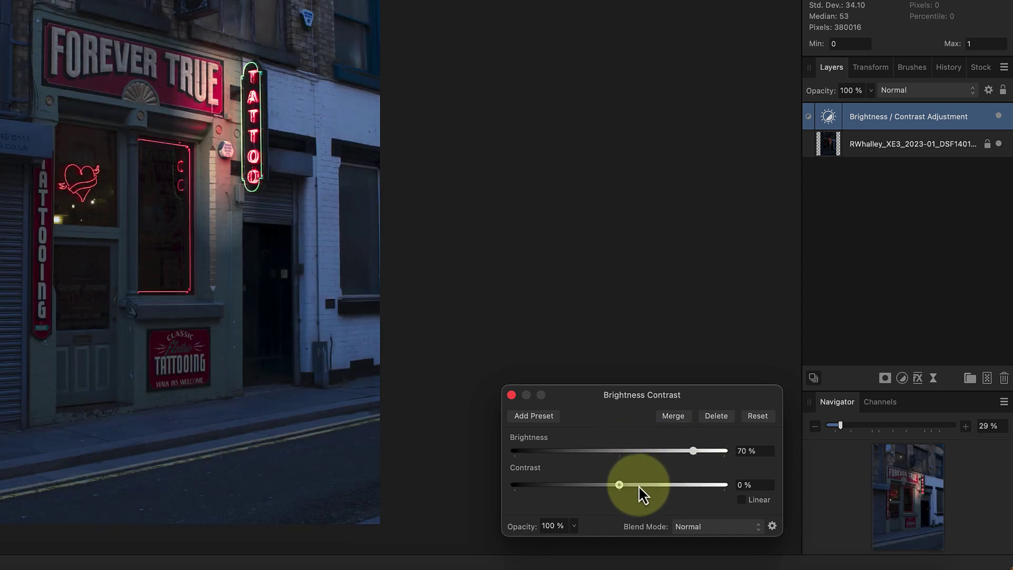
drag(619, 483, 641, 485)
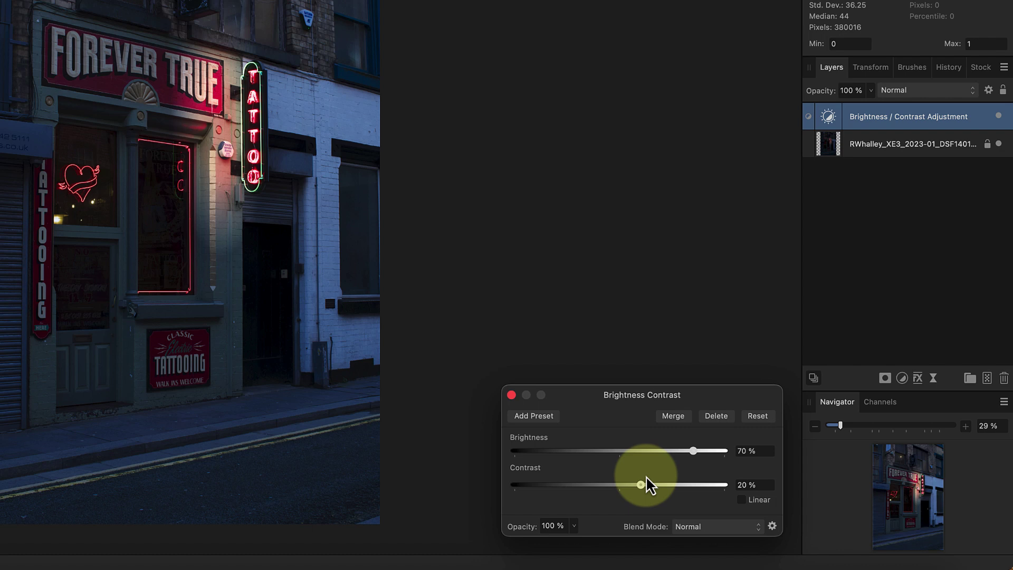
Add a Mask layer, nest it inside the Brightness / Contrast adjustment, and pick the Paint Brush
click(885, 378)
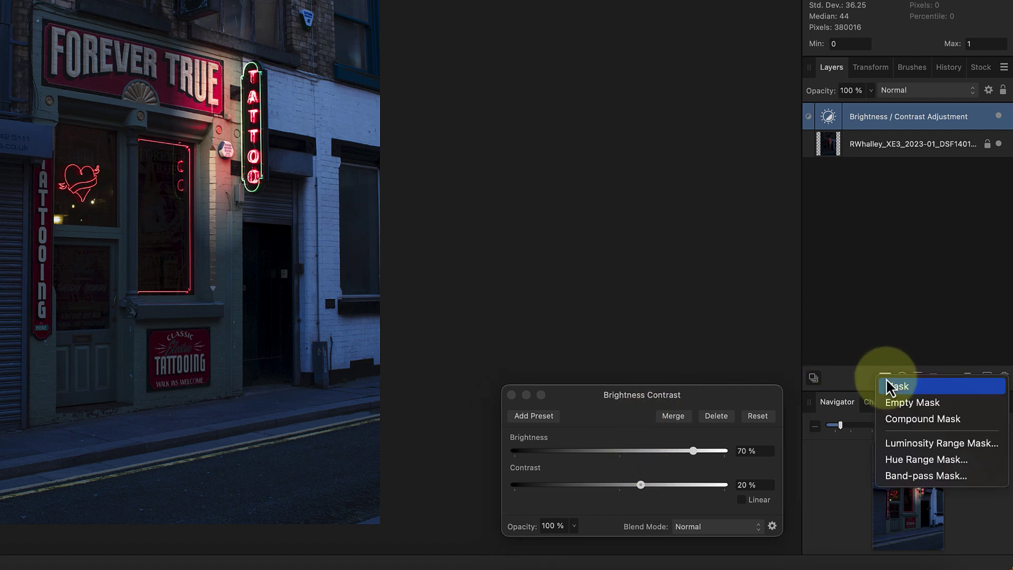
click(901, 404)
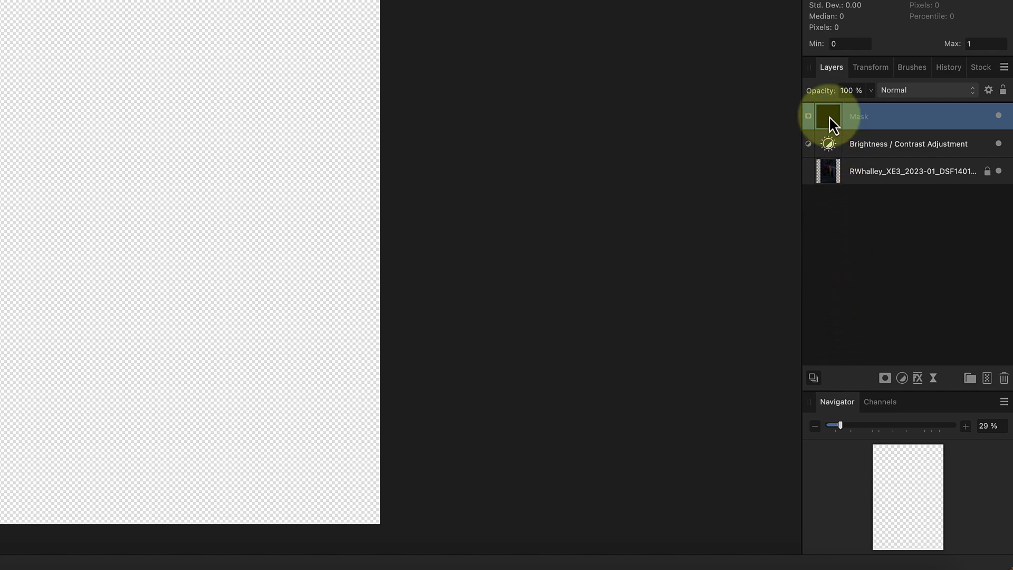
drag(830, 117, 835, 141)
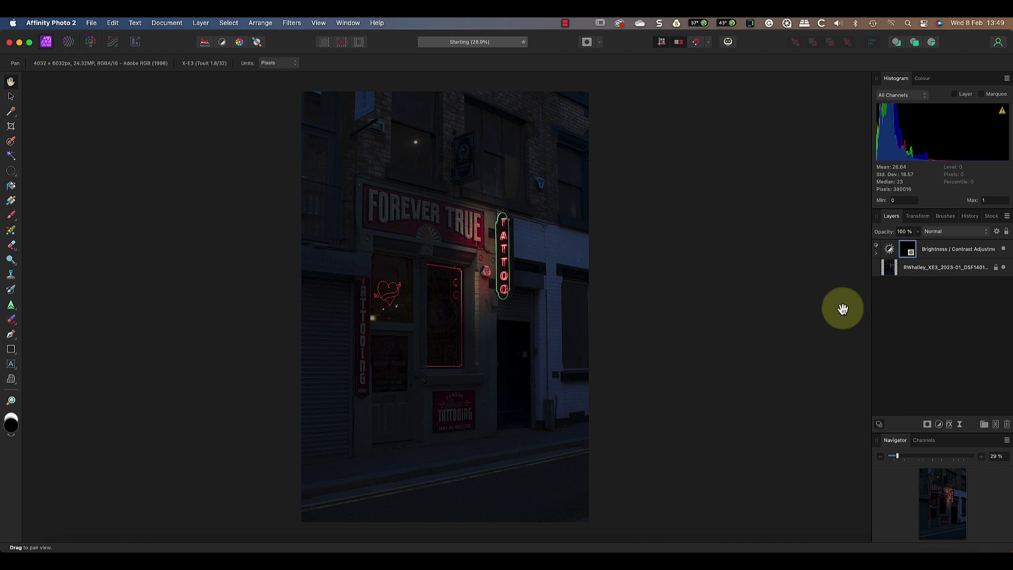
click(12, 216)
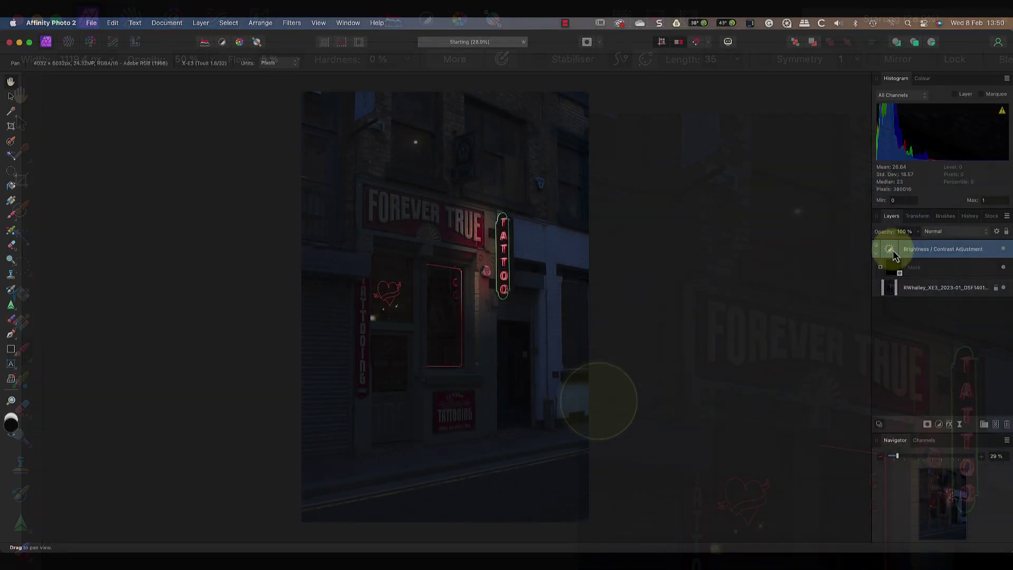
Set the Brightness / Contrast adjustment's blend mode to Hard Light
double_click(897, 252)
click(949, 231)
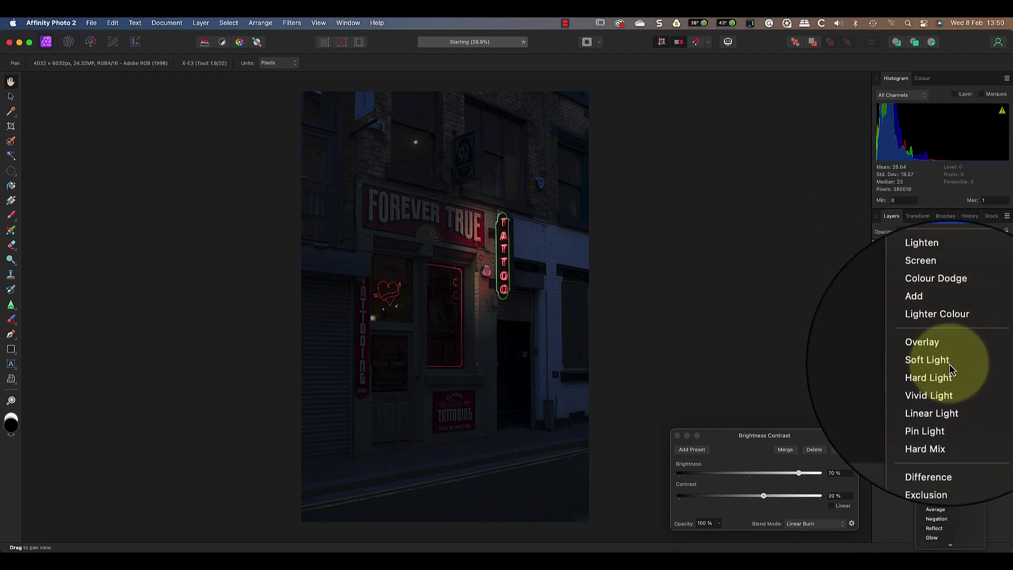
click(950, 377)
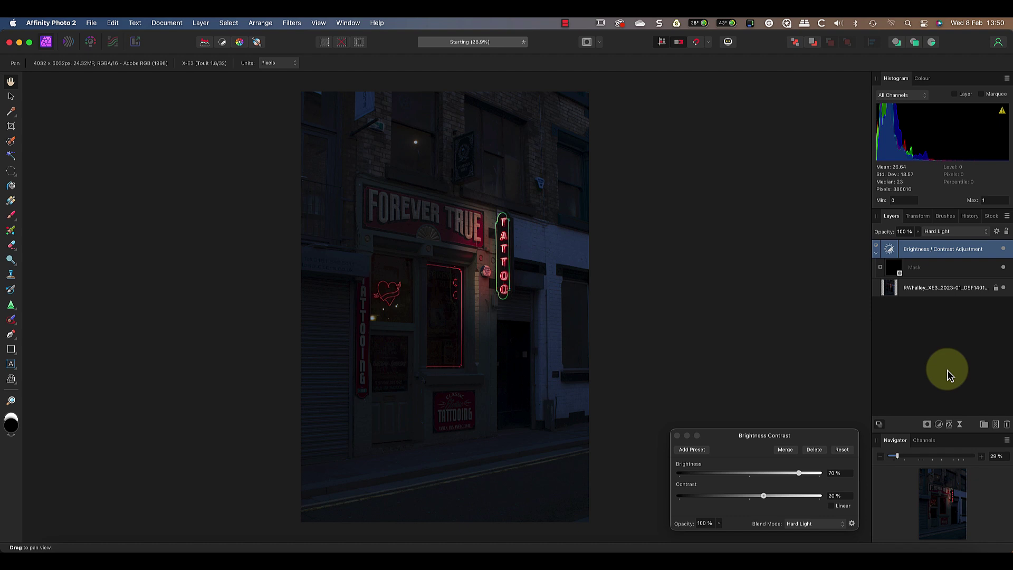
Invert the adjustment's mask and paint white over the TATTOO sign to reveal the brightening
click(897, 269)
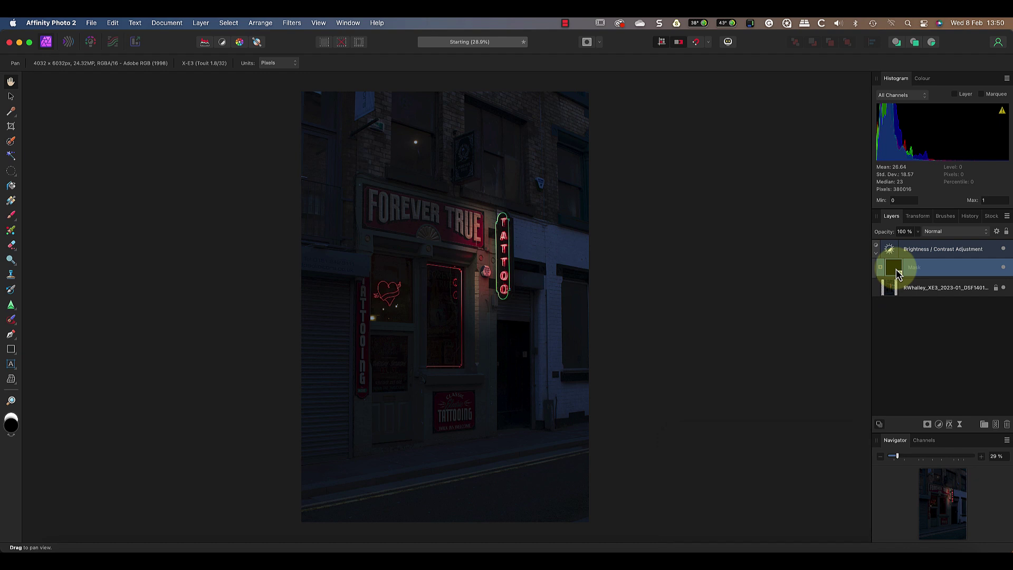
key(x)
key(super+i)
key(b)
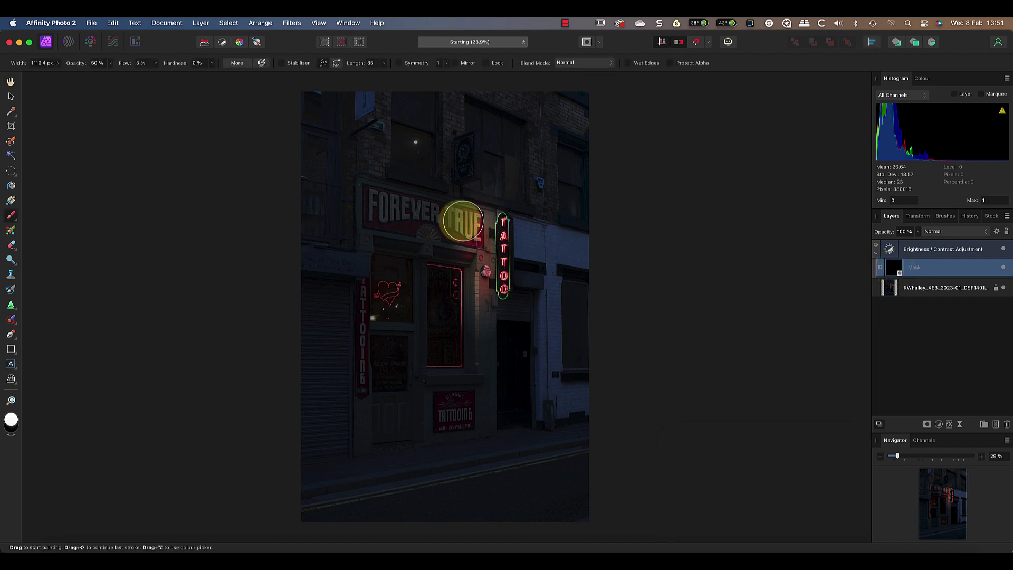
mouse_move(483, 229)
mouse_down()
mouse_move(492, 242)
mouse_move(488, 294)
mouse_move(492, 267)
mouse_move(463, 217)
mouse_move(536, 222)
mouse_up()
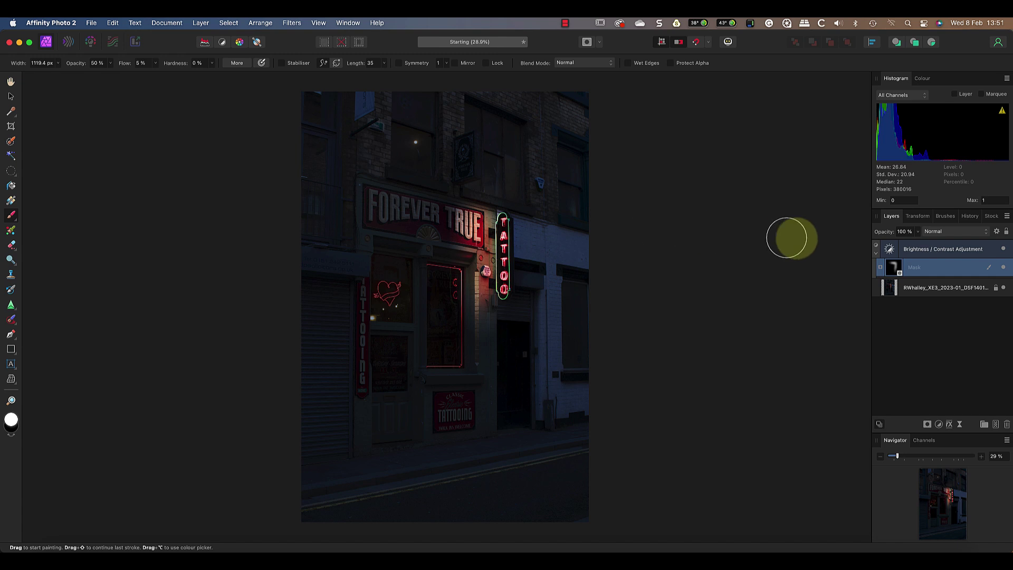
Lower the adjustment to 65 % brightness and 15 % contrast
double_click(897, 251)
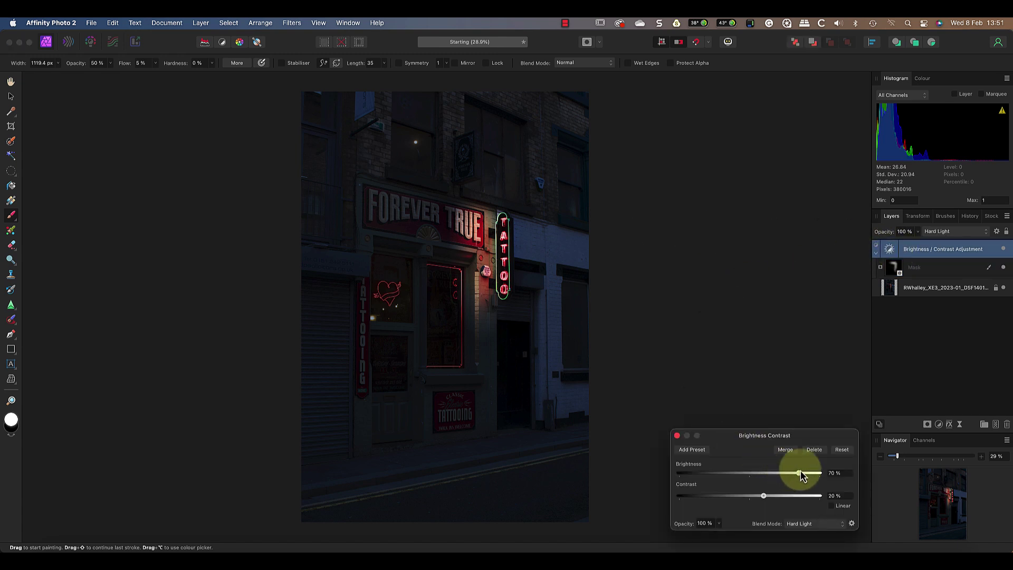
drag(796, 471, 760, 497)
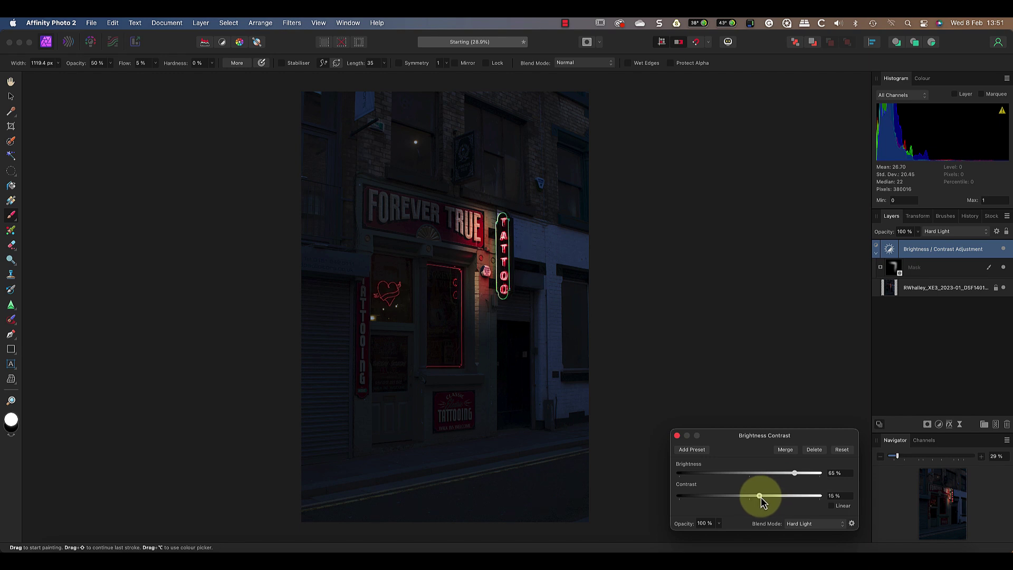
click(676, 435)
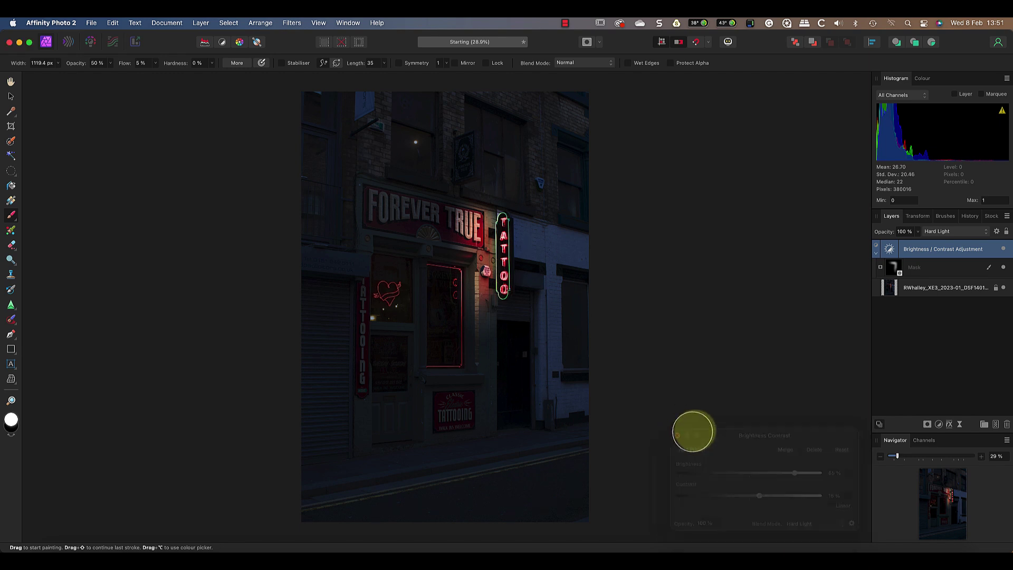
Add a White Balance adjustment and warm up the image
click(939, 425)
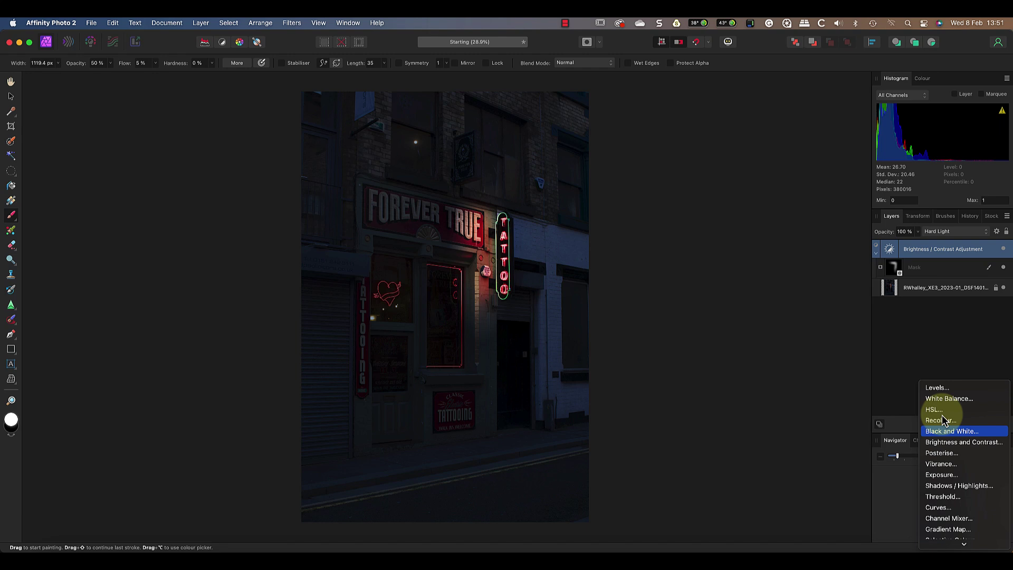
click(944, 401)
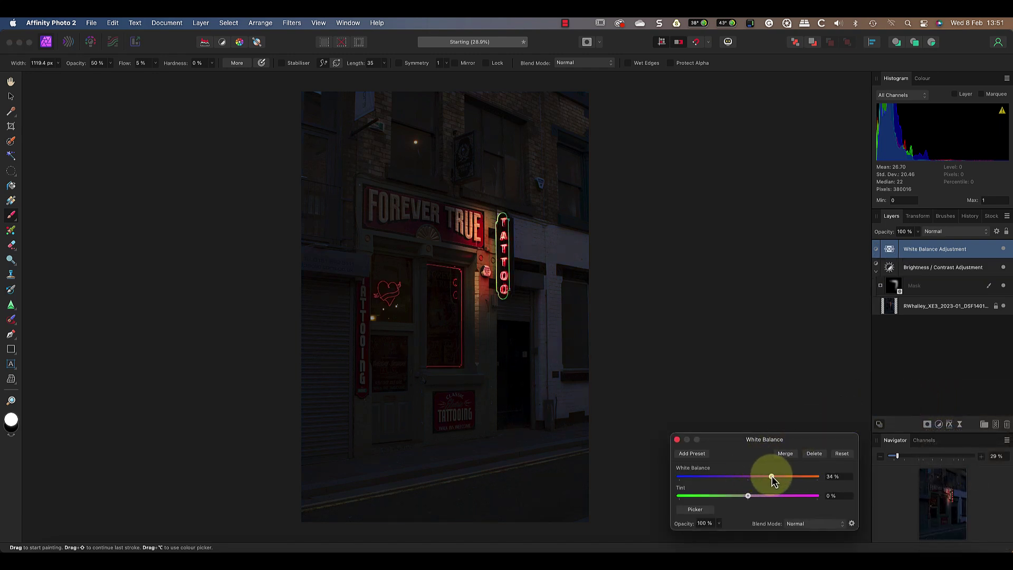
drag(772, 478, 775, 496)
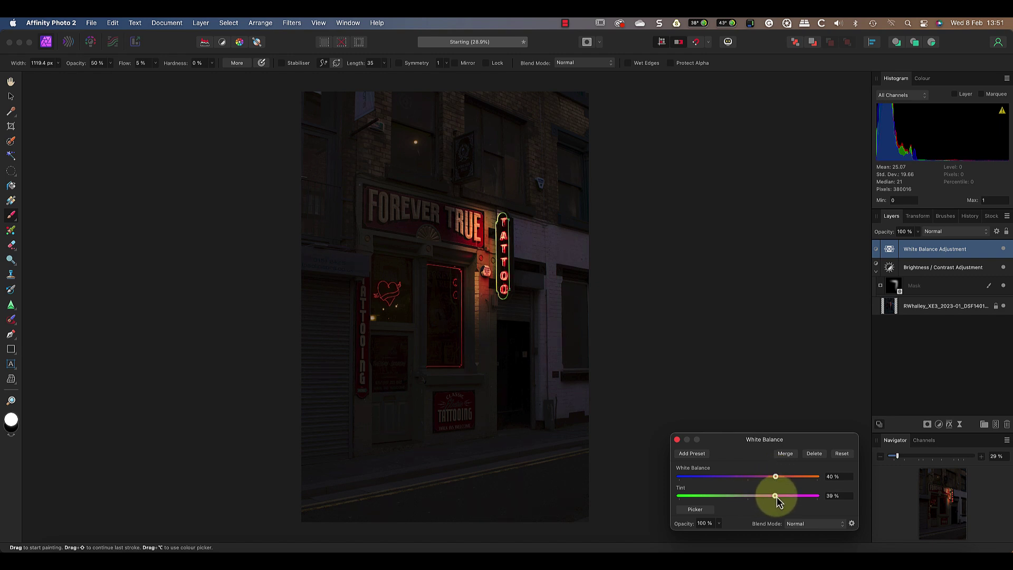
Nest a new mask under the White Balance adjustment and push the warmth to 57 % with 28 % tint
click(927, 424)
click(931, 442)
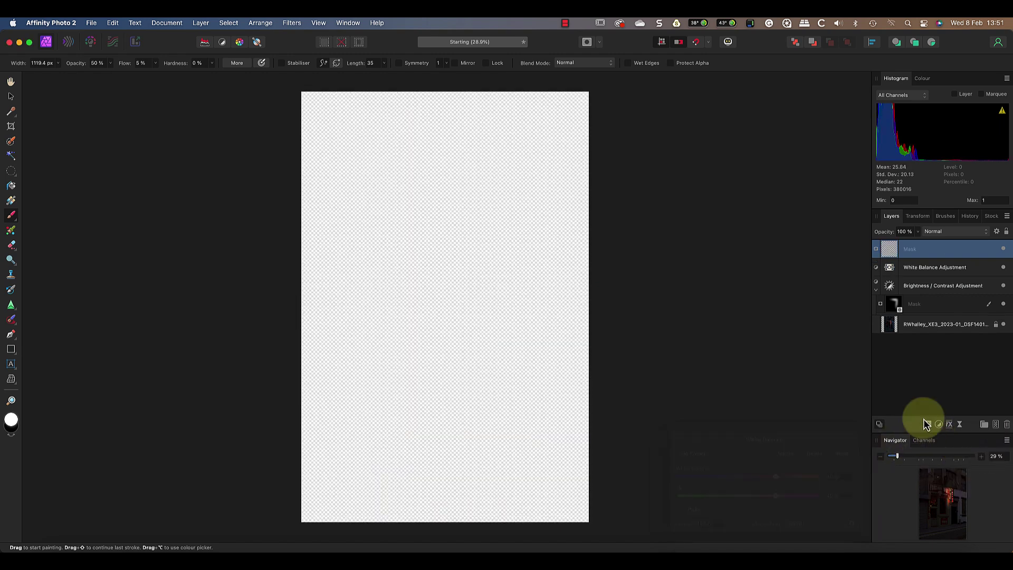
drag(892, 248, 891, 267)
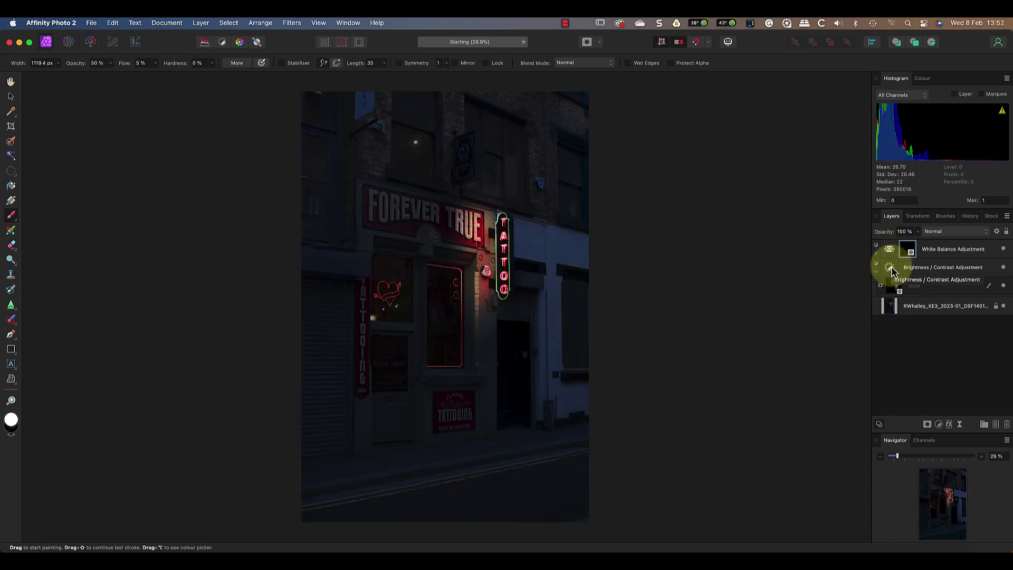
click(875, 254)
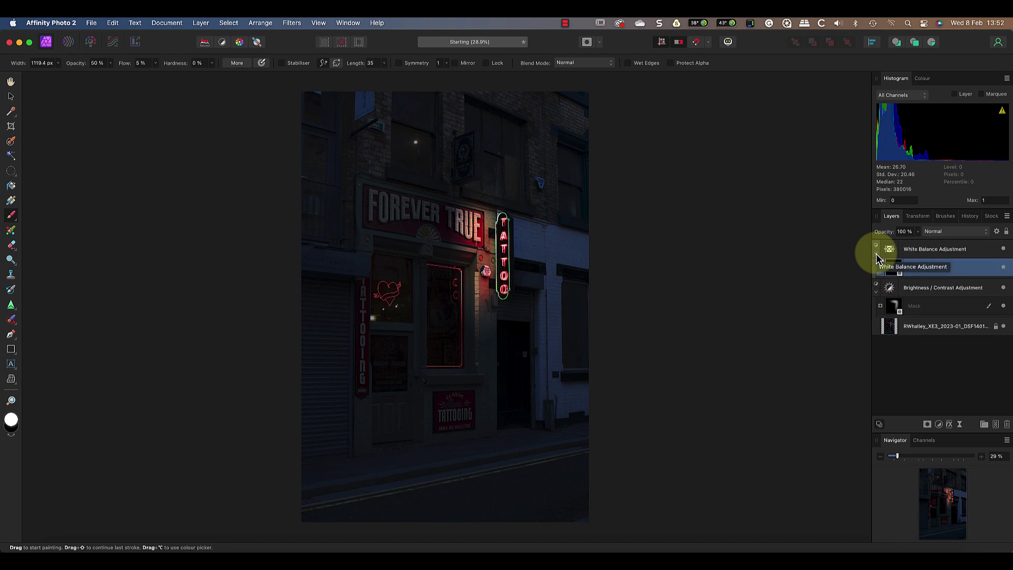
click(898, 270)
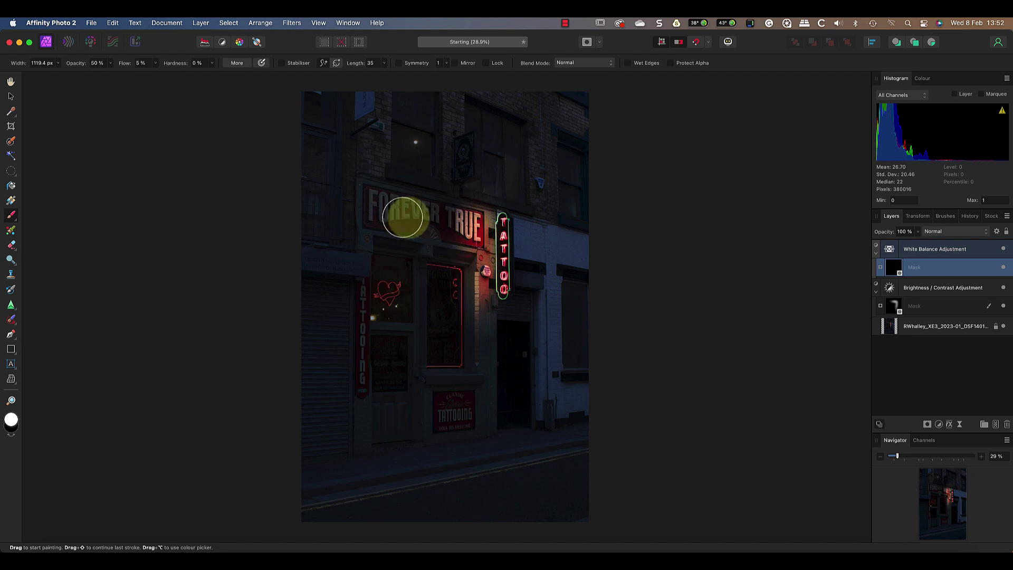
double_click(878, 249)
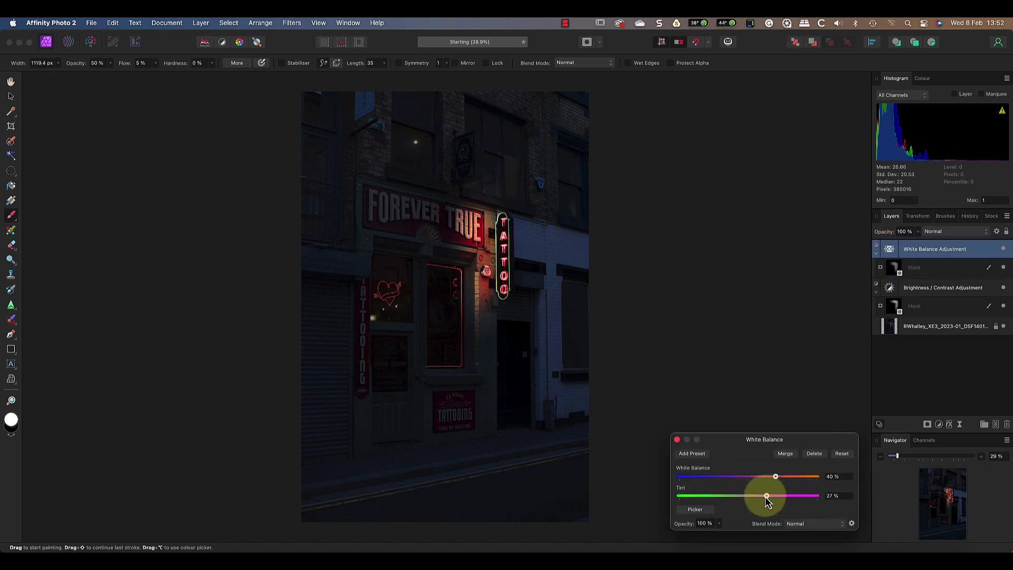
drag(775, 477, 787, 477)
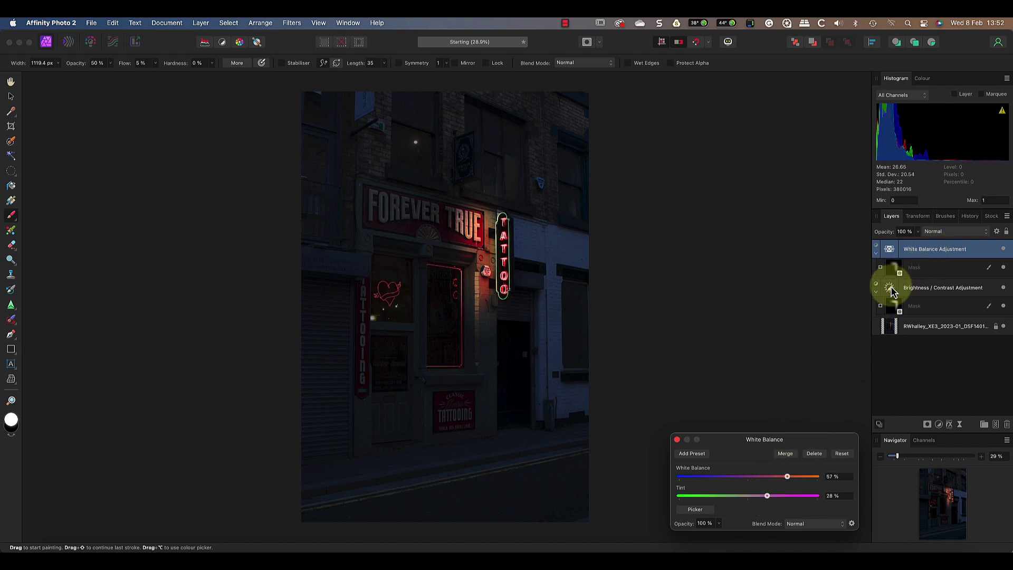
Group the White Balance and Brightness / Contrast layers, then toggle the group's visibility to compare
shift+click(891, 291)
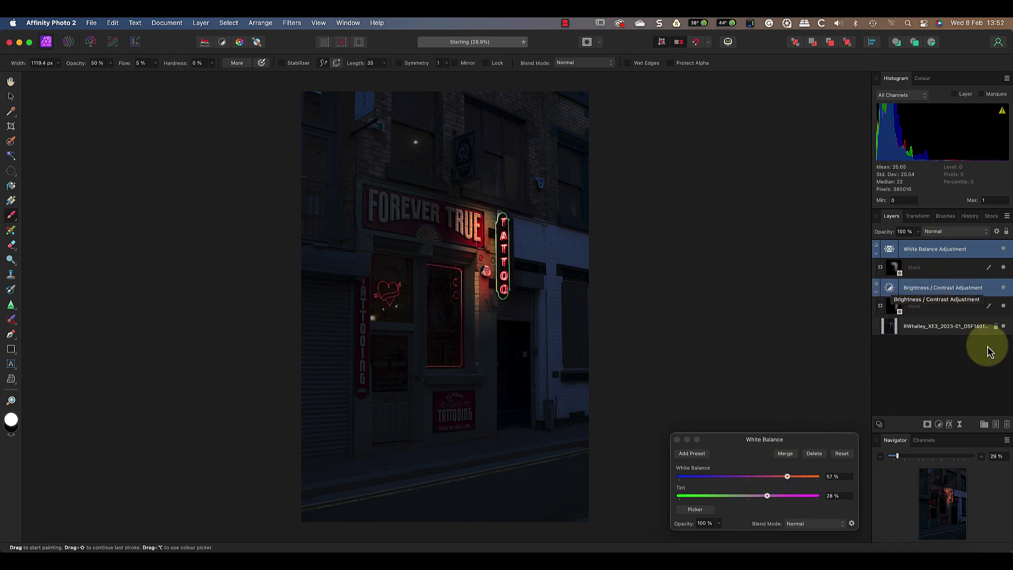
click(984, 425)
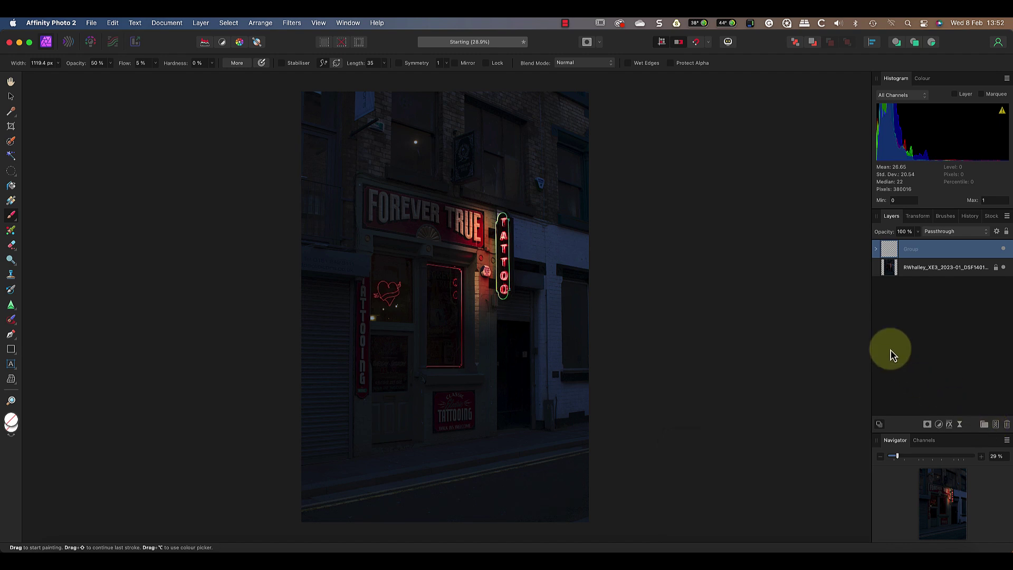
click(1003, 249)
click(1004, 252)
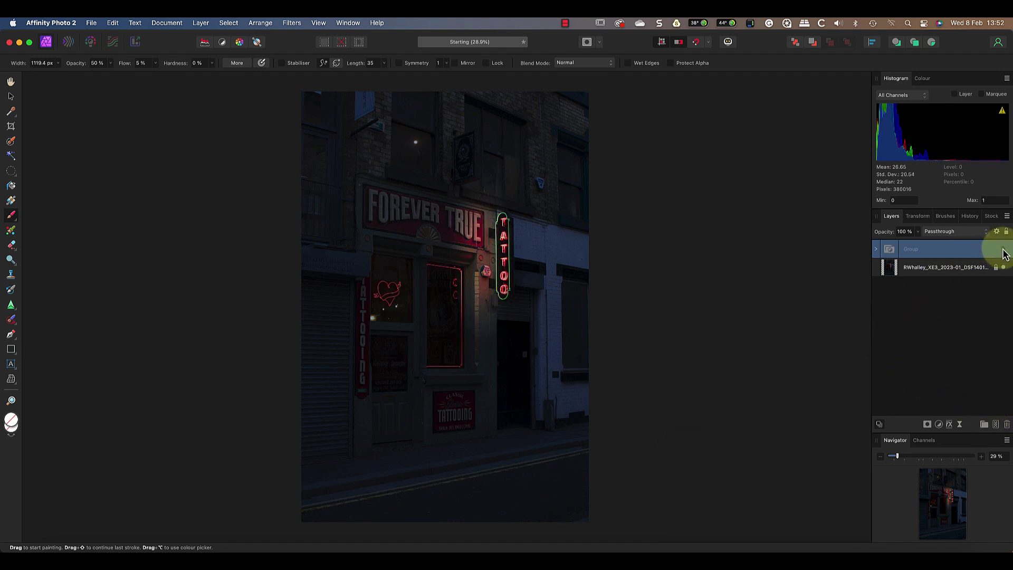
click(1004, 250)
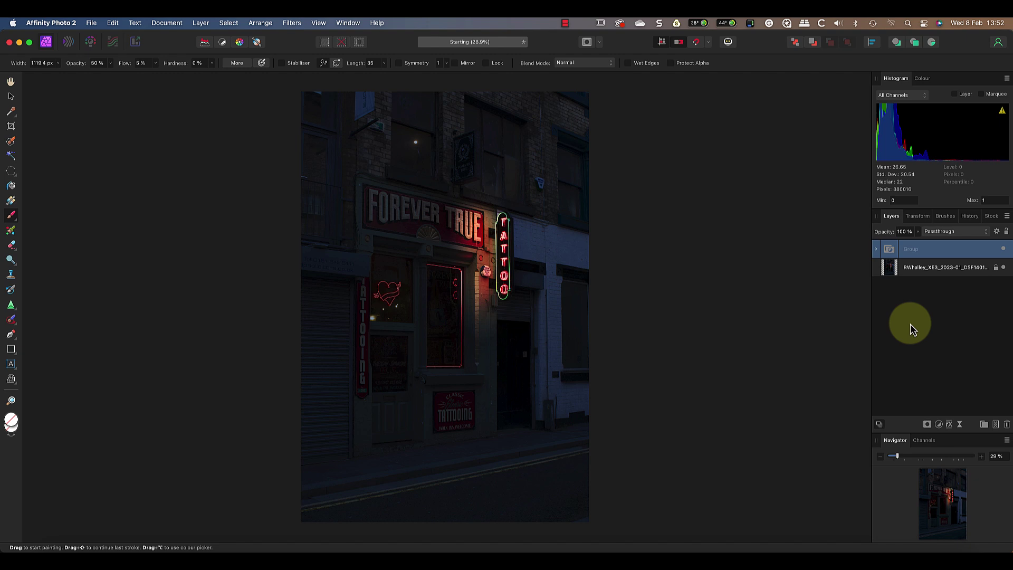
In the RAW layer's Develop settings, add an elliptical gradient overlay fitted over the upstairs window
double_click(890, 267)
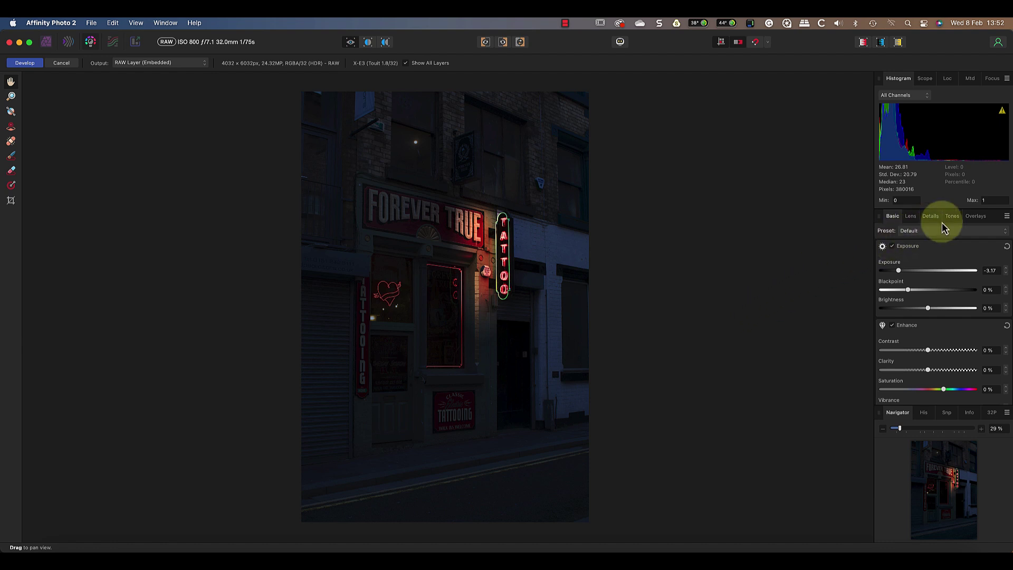
click(968, 217)
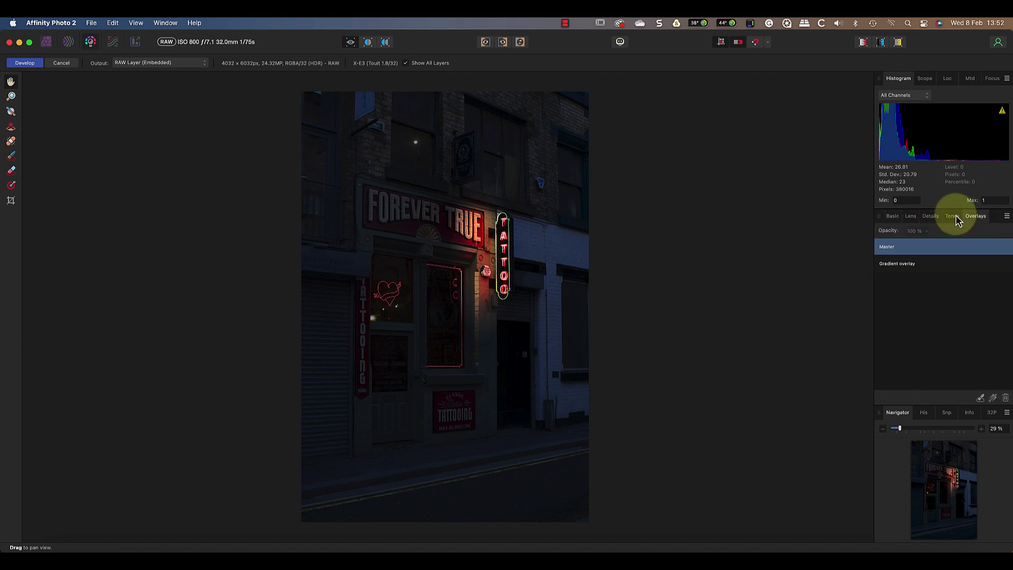
click(992, 398)
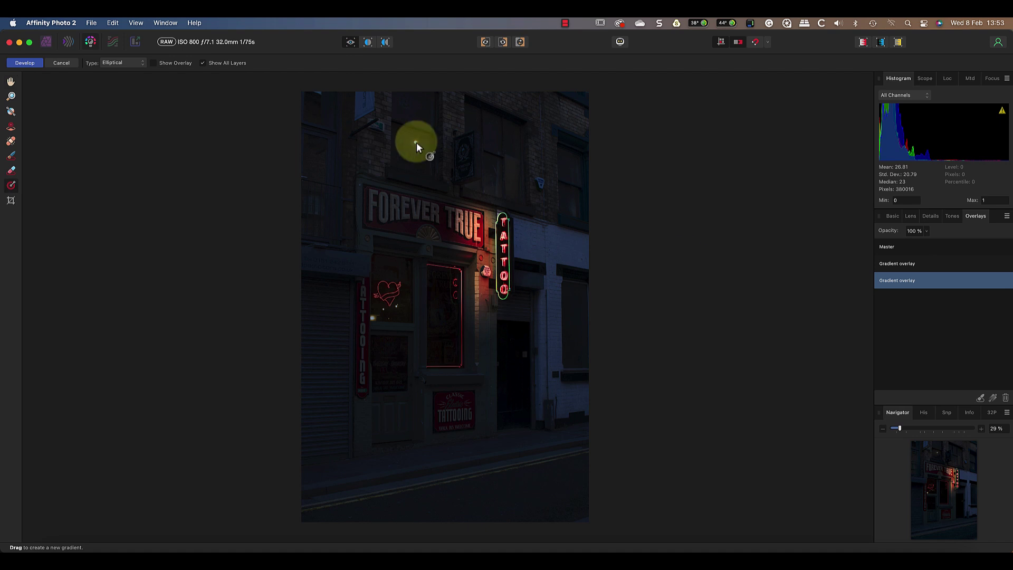
drag(417, 142, 416, 203)
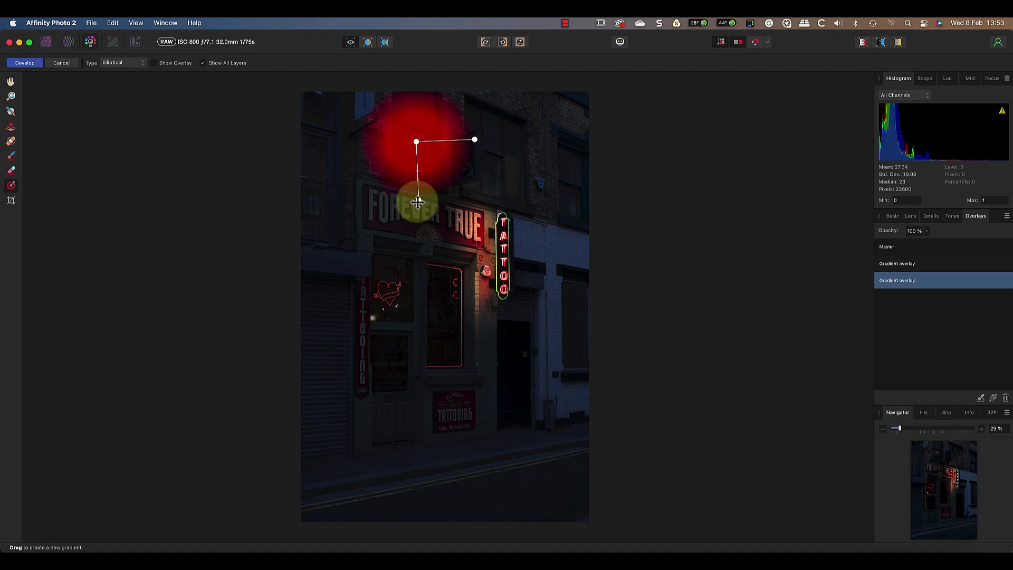
drag(472, 138, 458, 143)
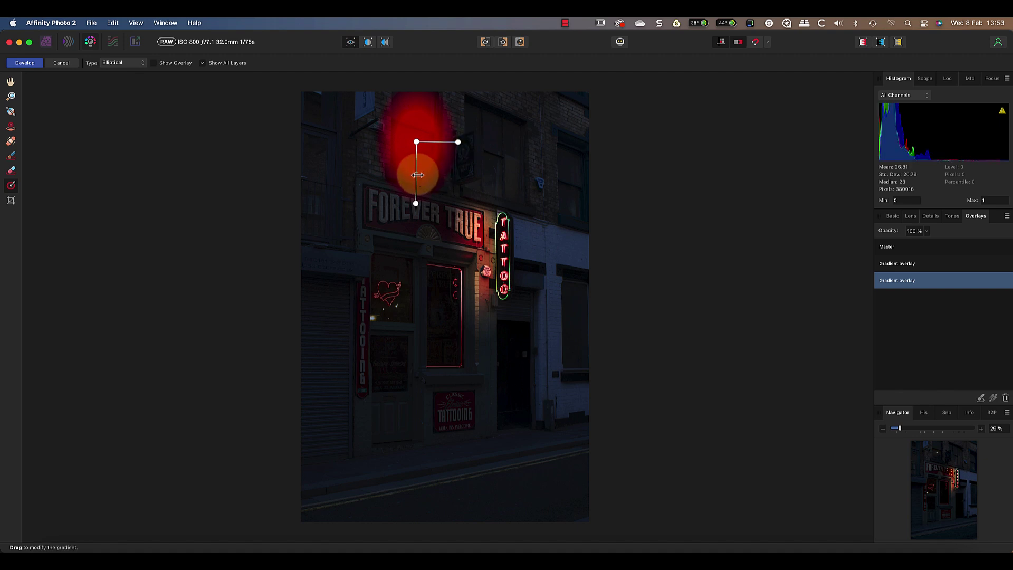
drag(417, 173, 417, 167)
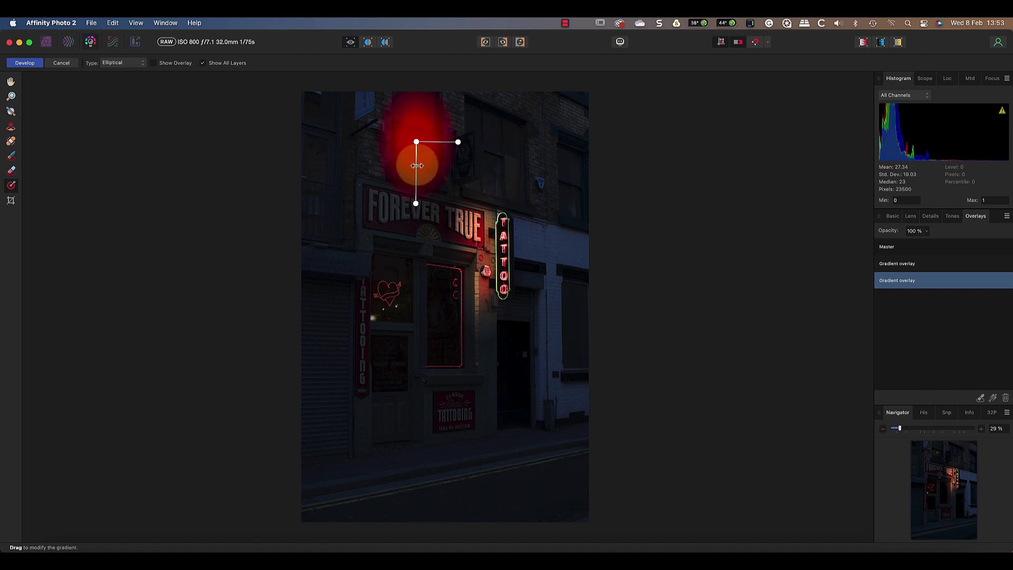
Raise the overlay's exposure and white balance temperature to 40%, then apply the development
click(893, 215)
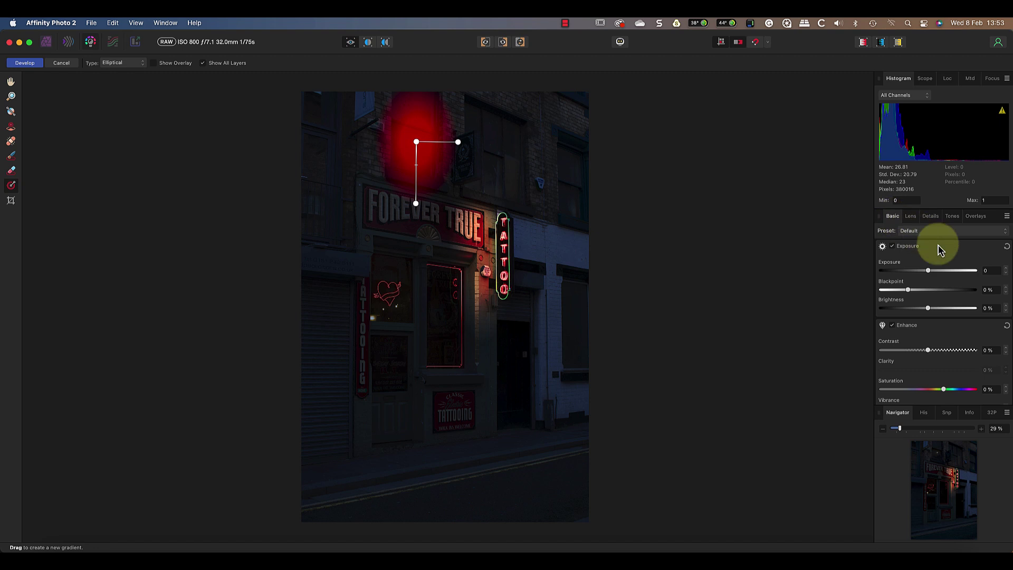
drag(928, 270, 953, 276)
scroll(939, 364, down, 3)
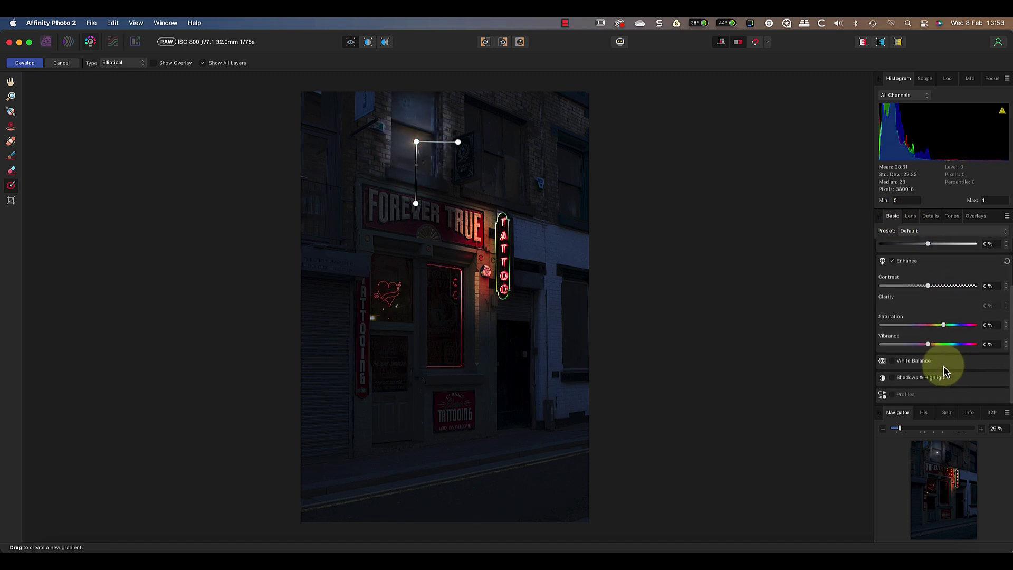
click(913, 362)
scroll(924, 359, down, 2)
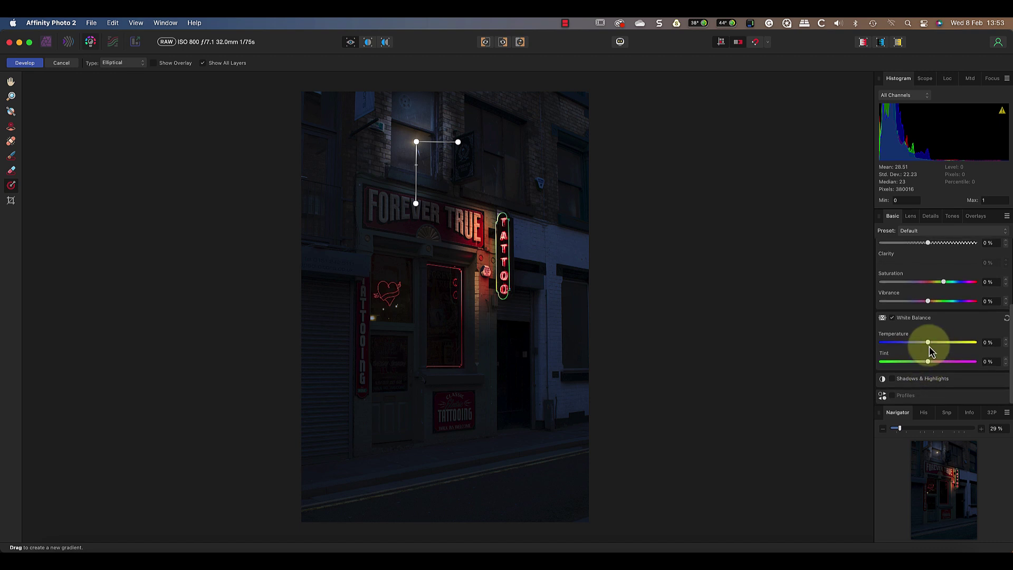
click(929, 343)
mouse_move(931, 347)
mouse_down()
mouse_move(957, 349)
mouse_move(946, 344)
mouse_up()
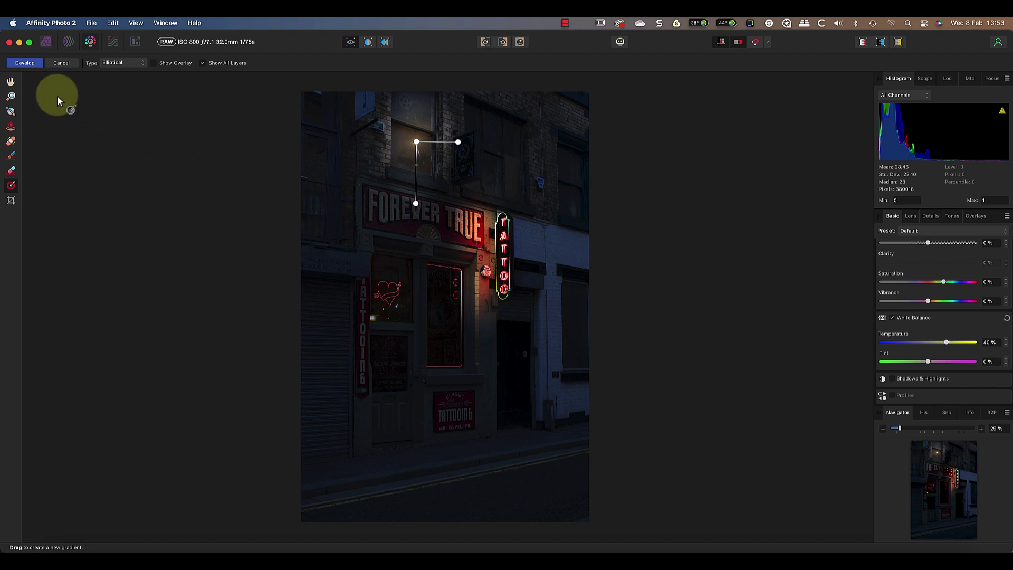
click(24, 63)
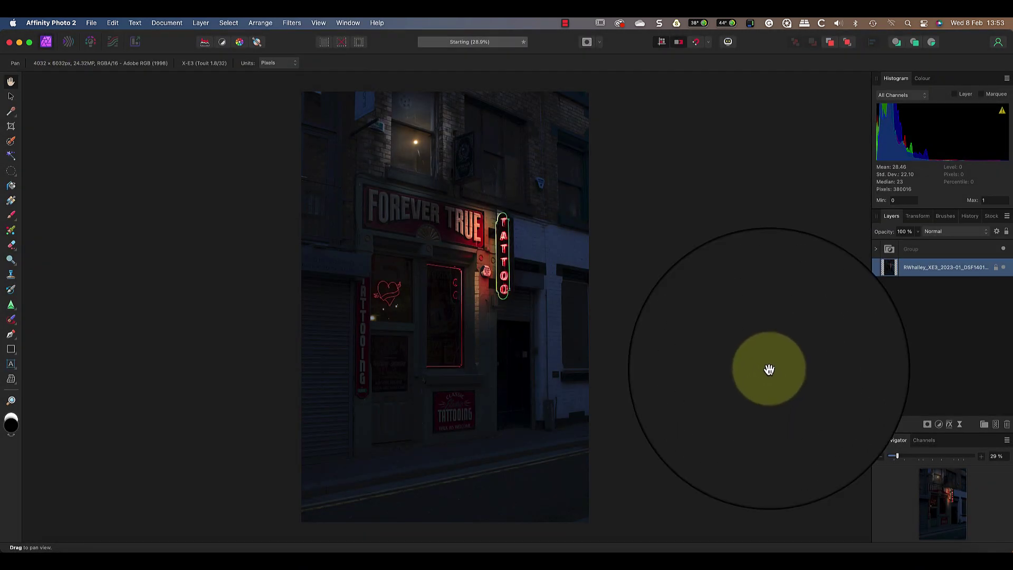
Add an Exposure adjustment at about +2.82 with Hard Light blend mode
click(942, 424)
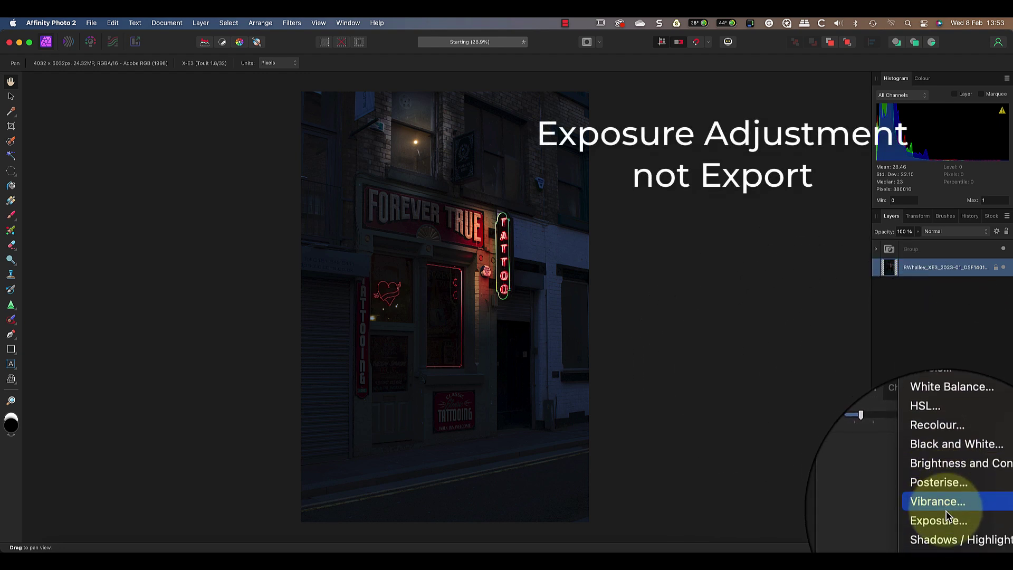
click(934, 516)
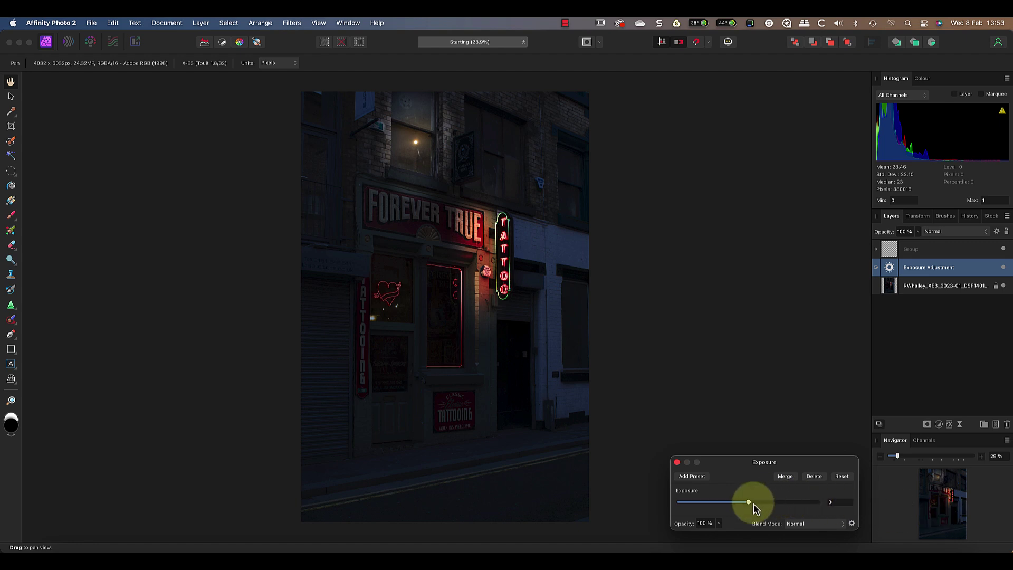
drag(749, 503, 782, 505)
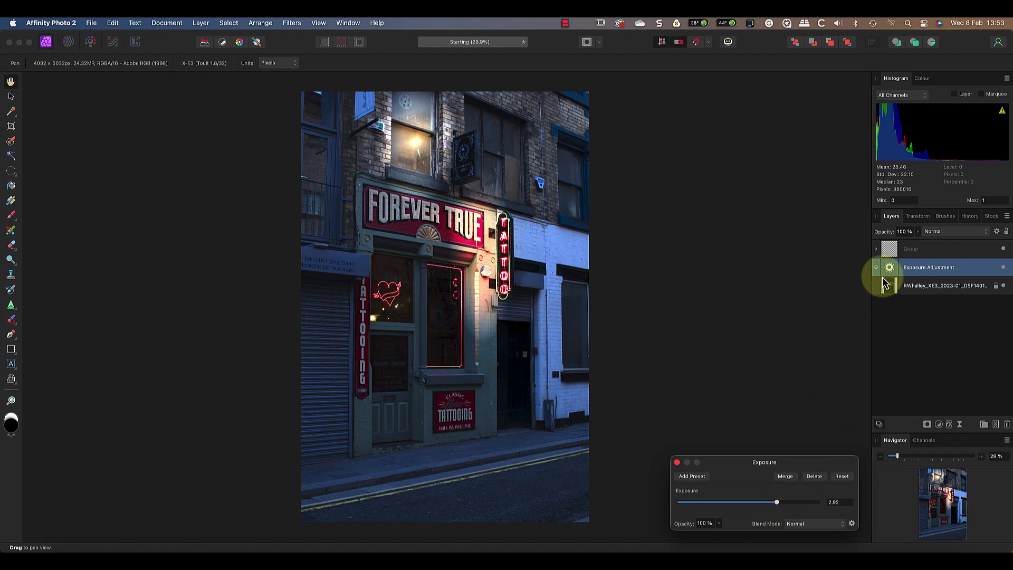
click(938, 233)
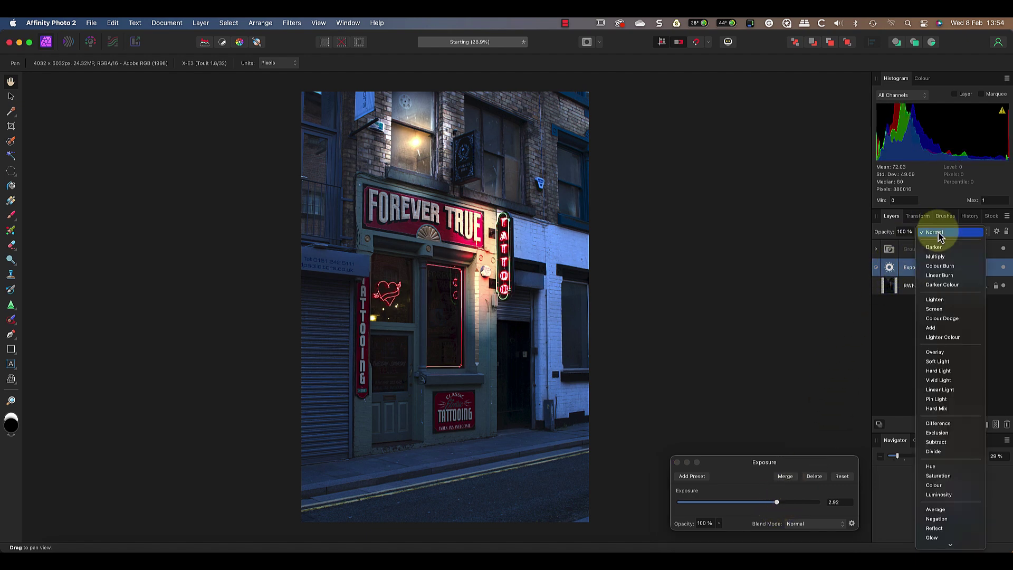
click(950, 376)
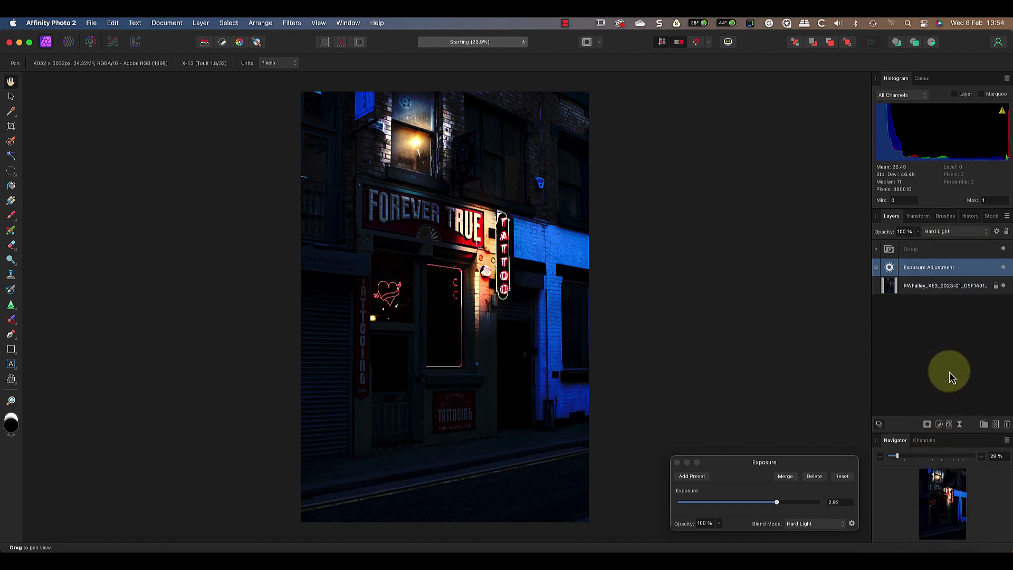
Nest an empty mask in the Exposure adjustment and brush in the brightening around the upstairs lamp
click(927, 425)
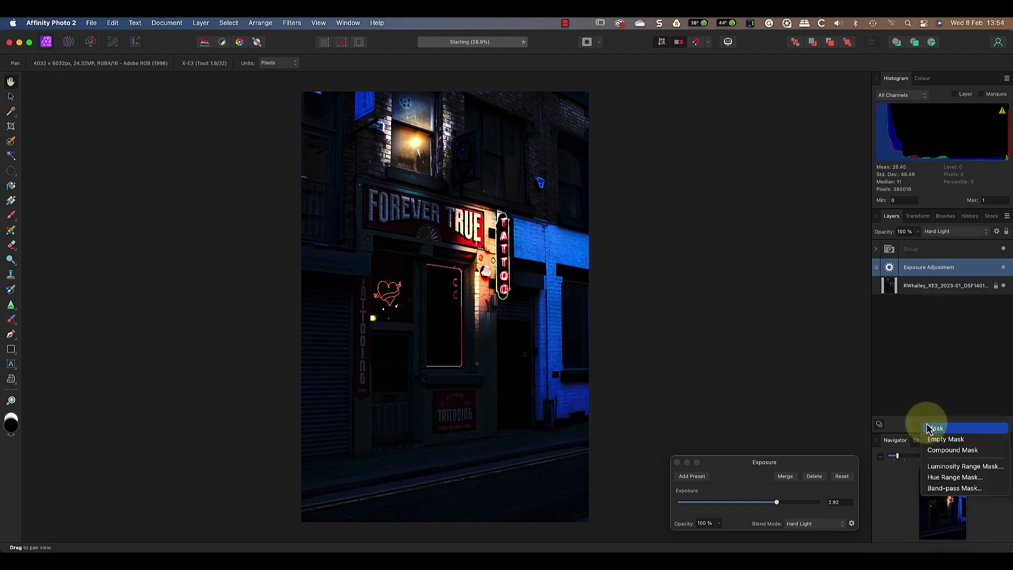
click(935, 439)
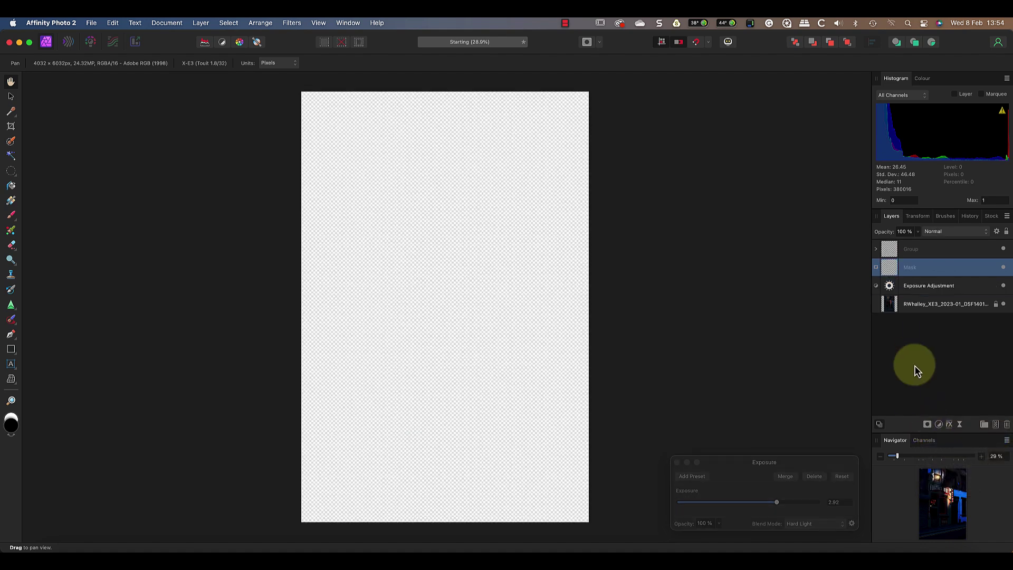
drag(890, 272, 890, 285)
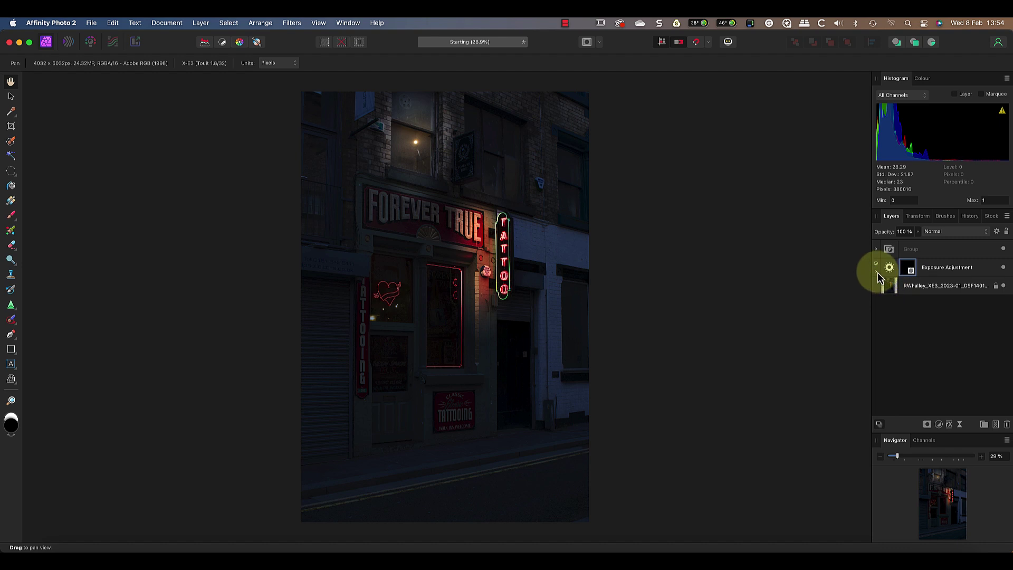
click(877, 272)
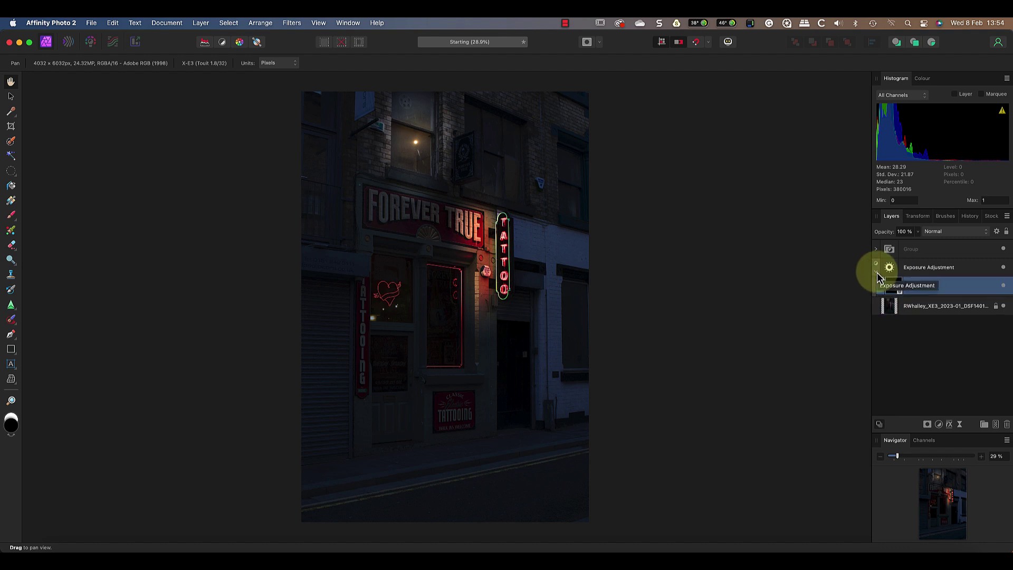
key(b)
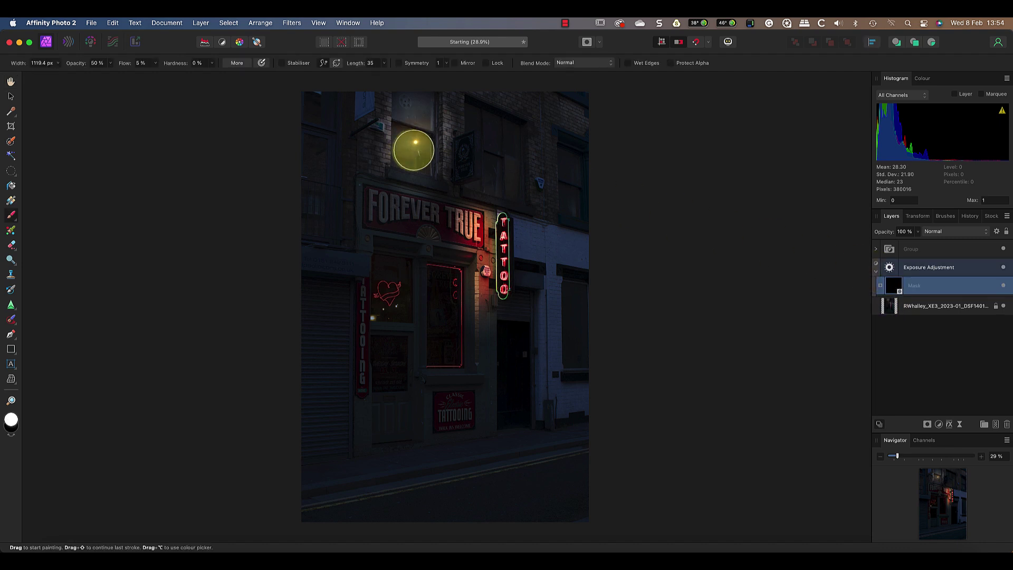
drag(412, 154, 419, 143)
click(413, 104)
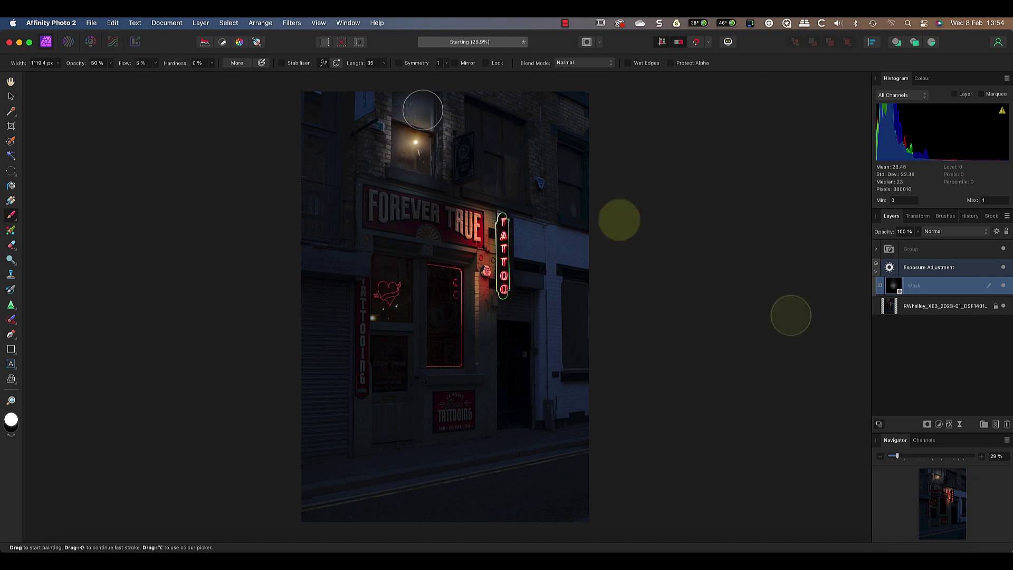
Add a White Balance adjustment warmed to 60%
click(940, 429)
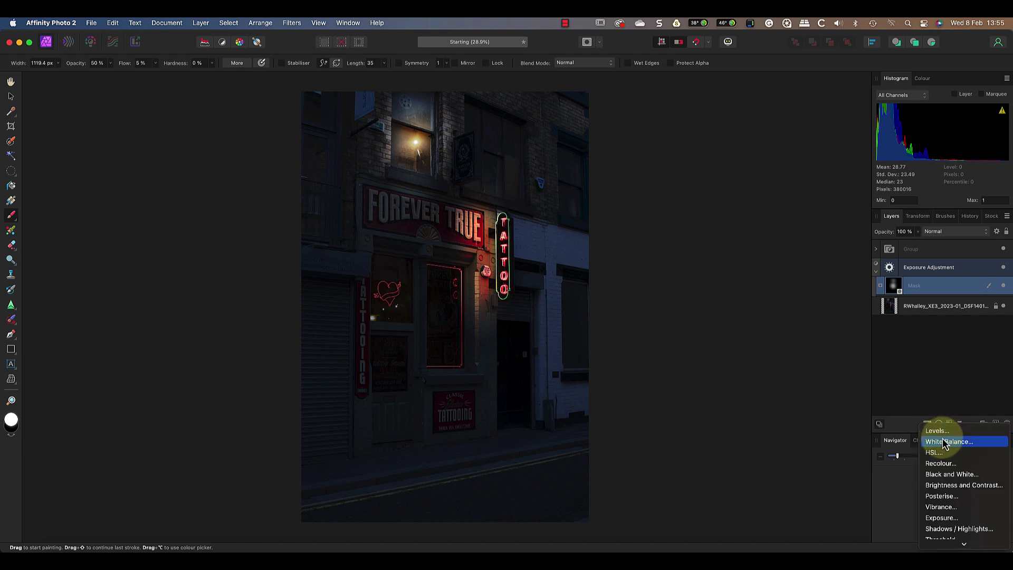
click(944, 443)
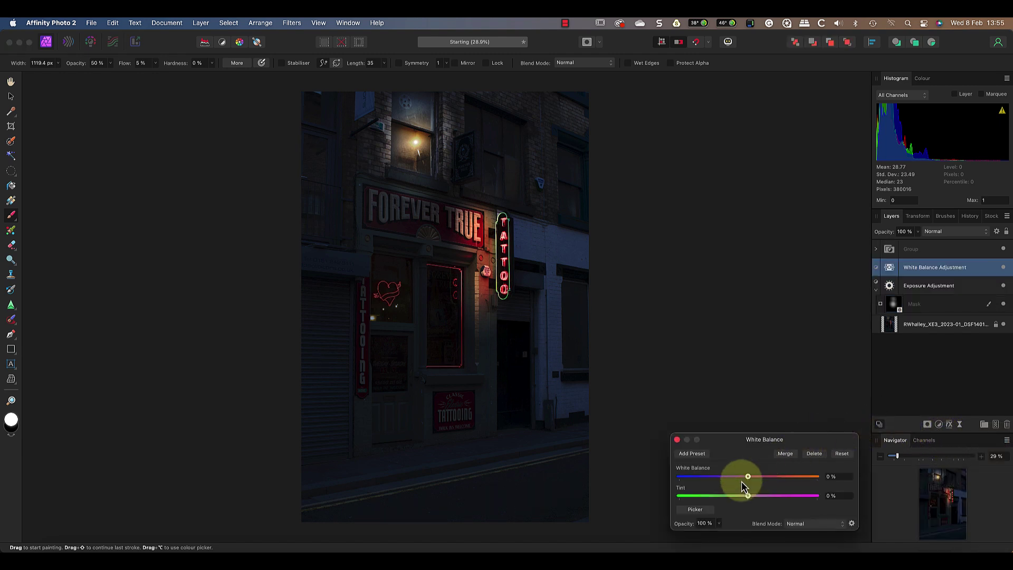
drag(749, 476, 786, 477)
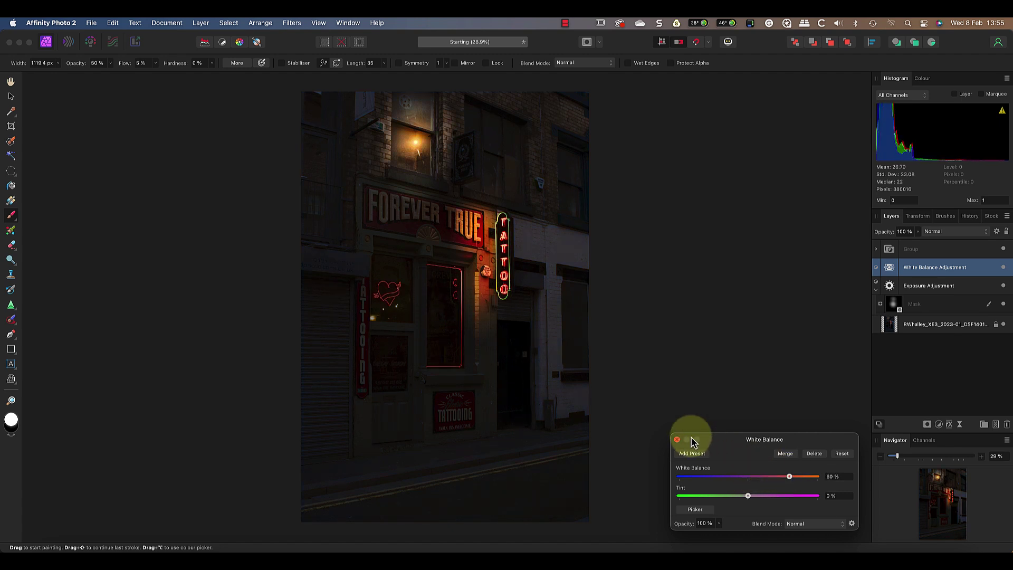
click(676, 439)
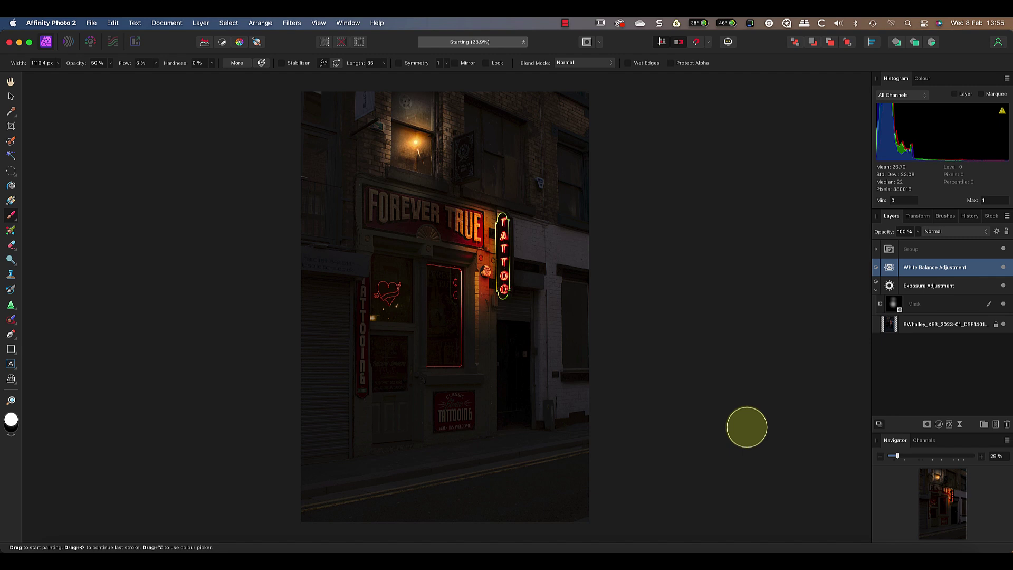
Nest an empty mask in the White Balance adjustment and paint the warmth around the upstairs lamp
click(927, 424)
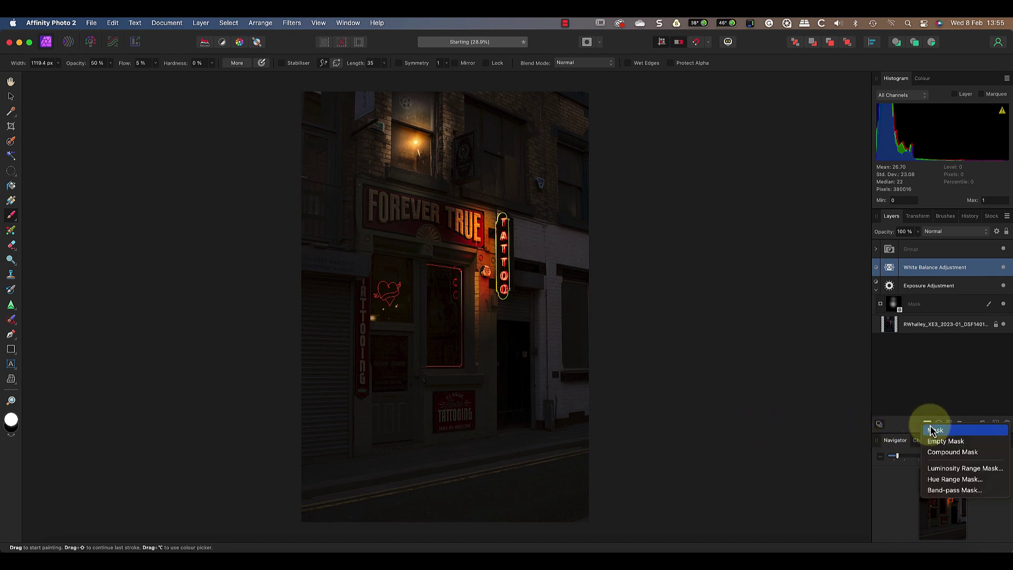
click(945, 441)
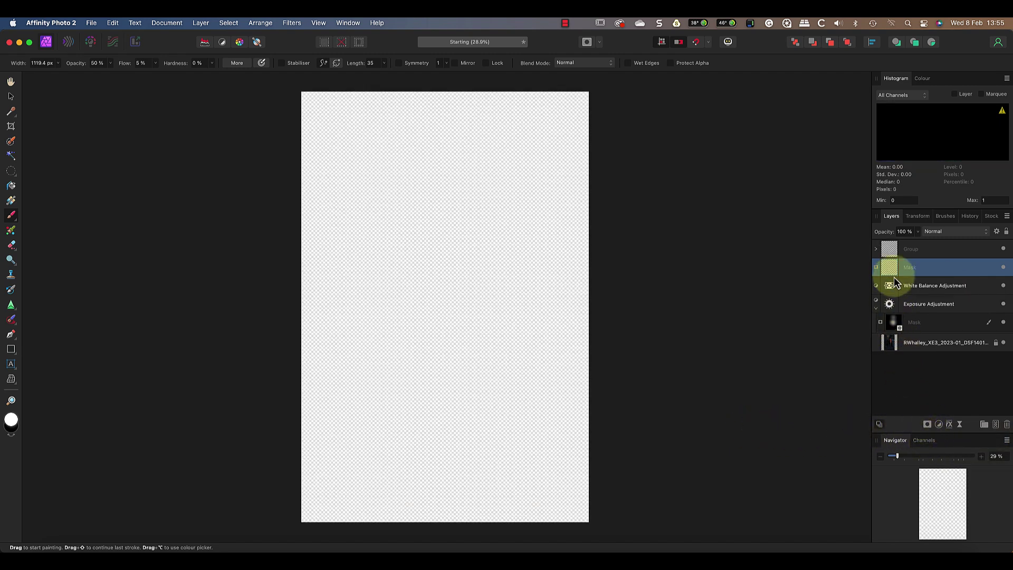
mouse_move(893, 266)
mouse_down()
mouse_move(893, 287)
mouse_move(878, 275)
mouse_up()
click(876, 274)
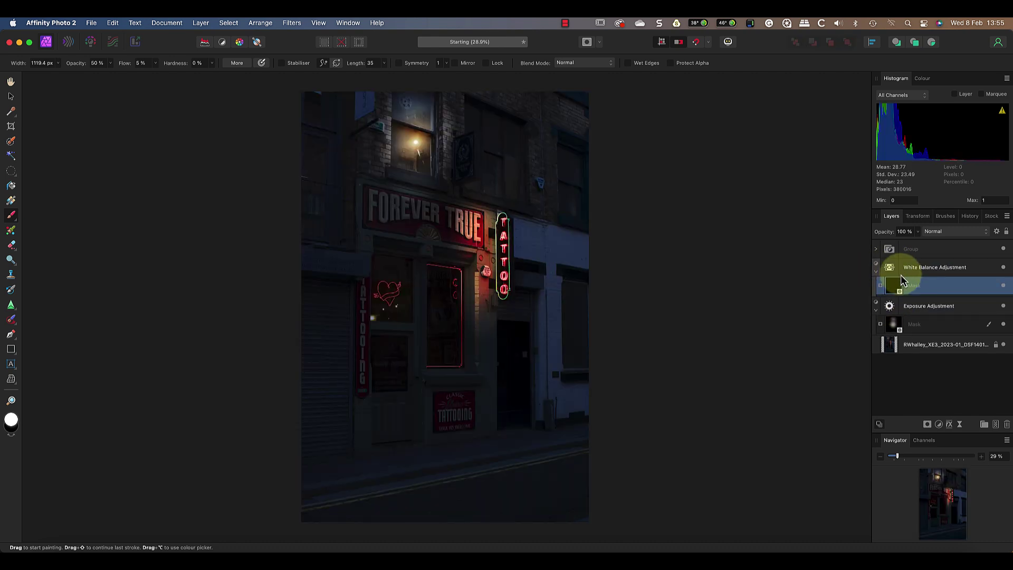
click(894, 284)
drag(410, 137, 413, 149)
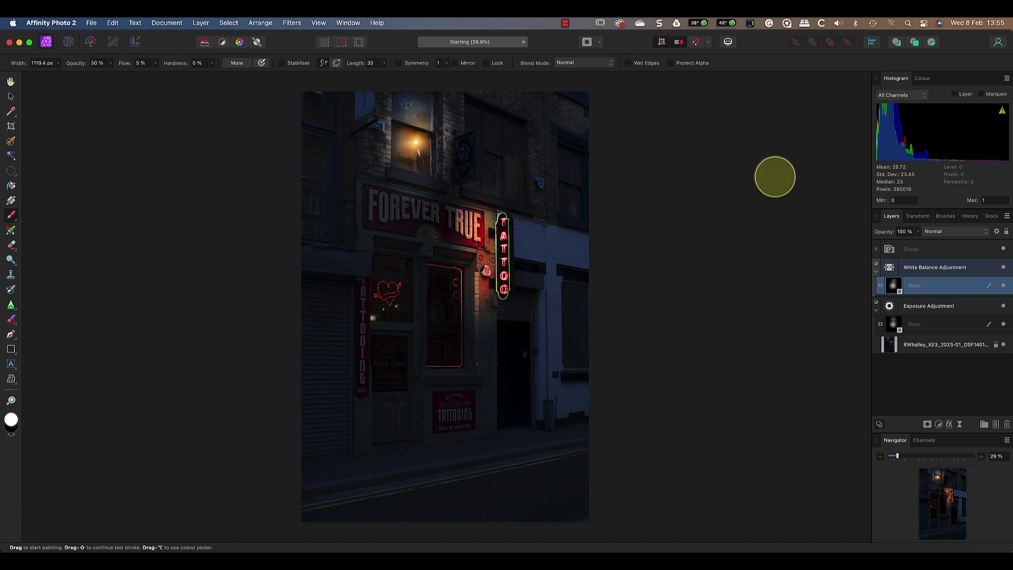
Group the White Balance and Exposure window adjustments together
click(891, 269)
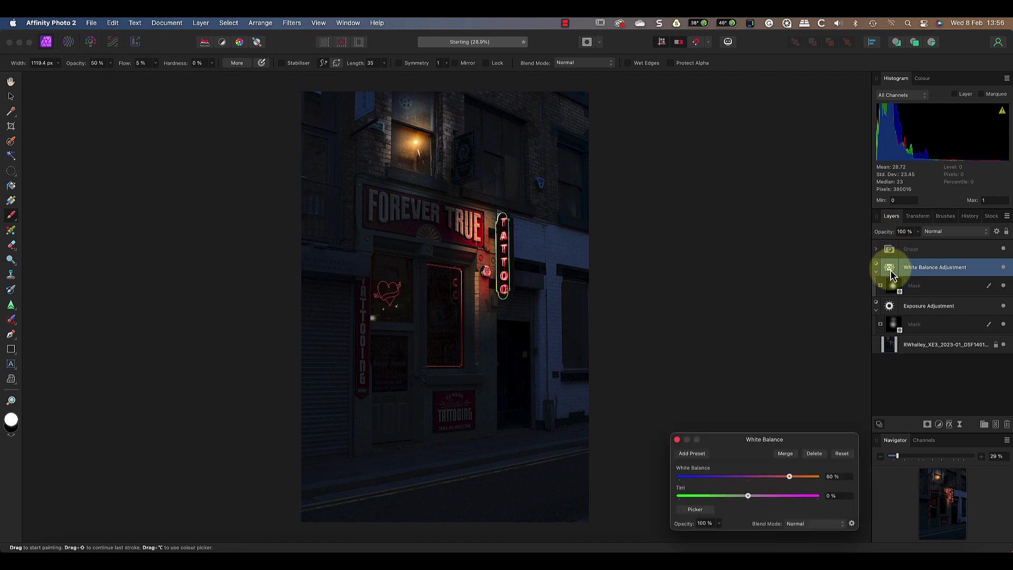
click(890, 309)
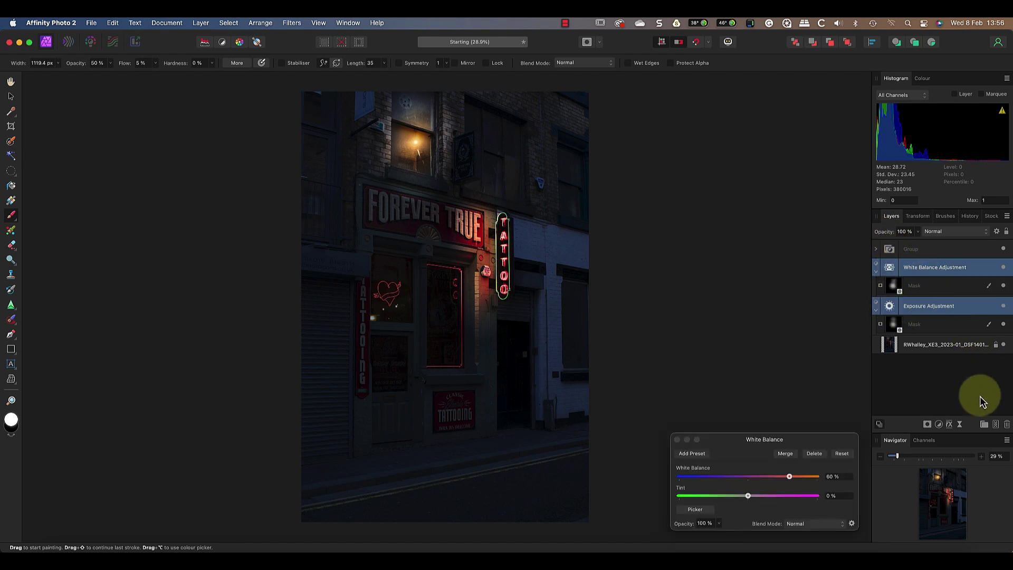
click(984, 424)
Toggle the window glow group's visibility off and on twice to compare
click(1003, 268)
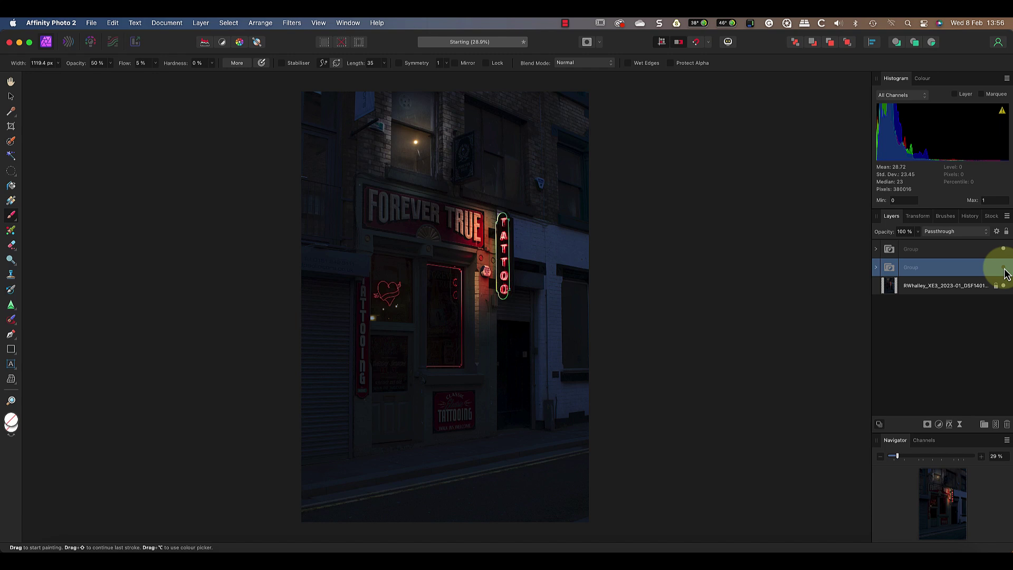
click(1003, 268)
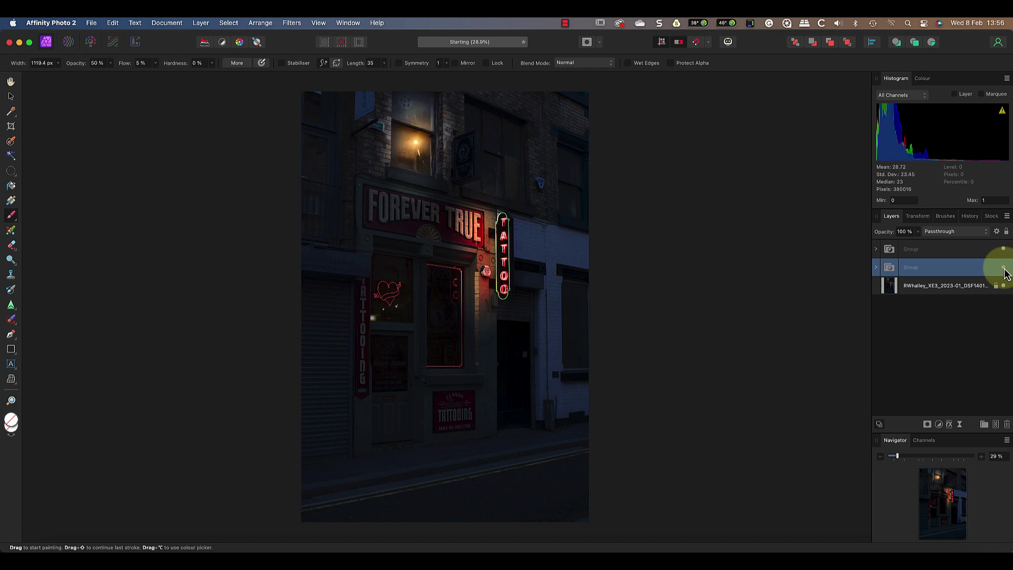
click(1003, 268)
click(1003, 268)
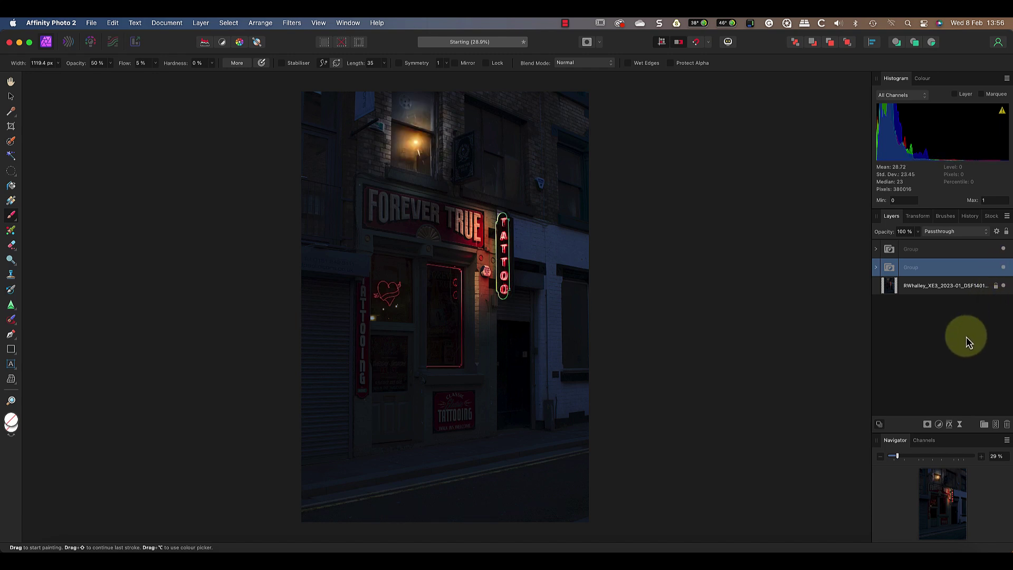
In the RAW layer's Develop overlays, lower the first gradient overlay's opacity to 85%
click(889, 289)
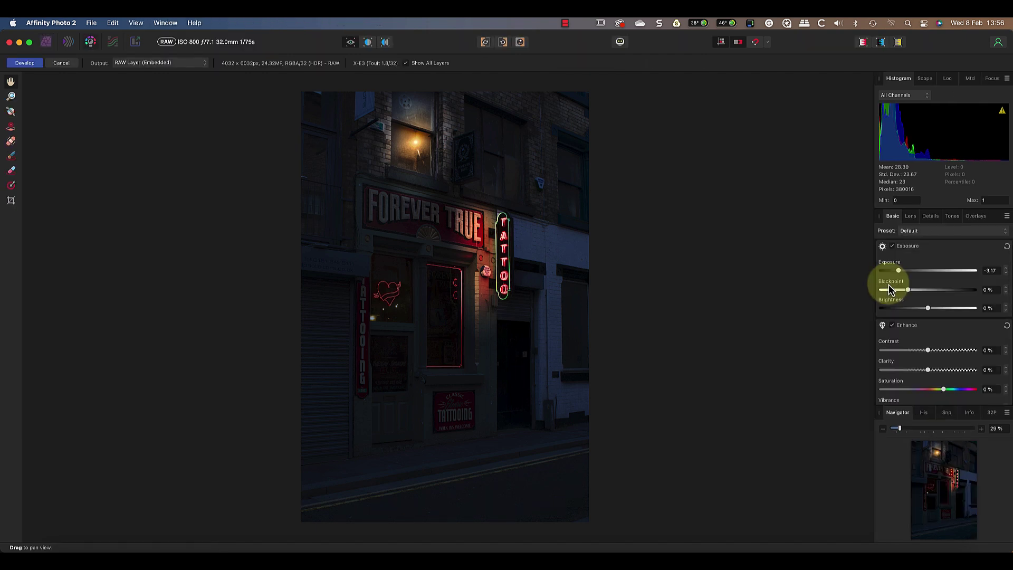
click(975, 216)
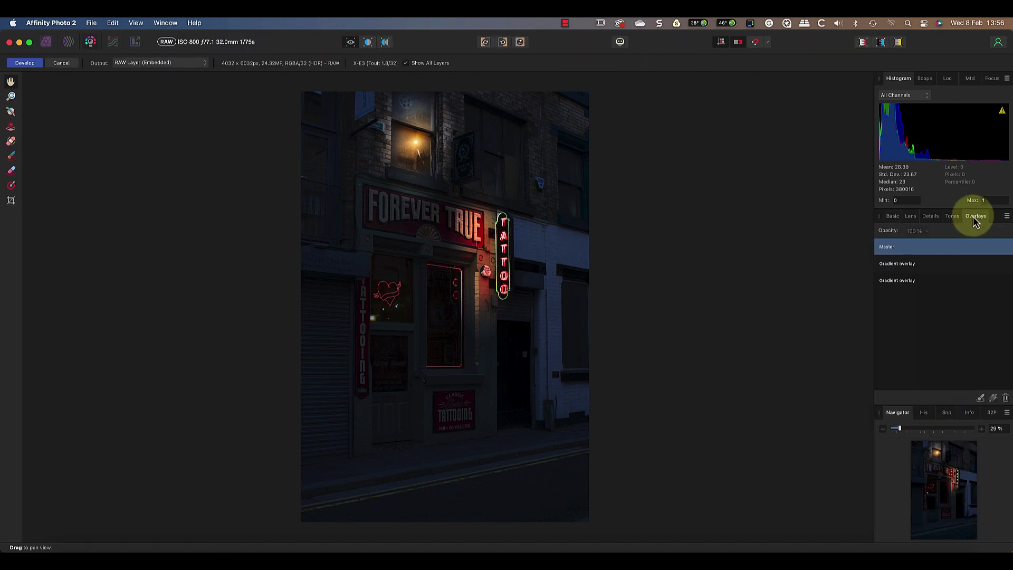
click(900, 266)
click(927, 232)
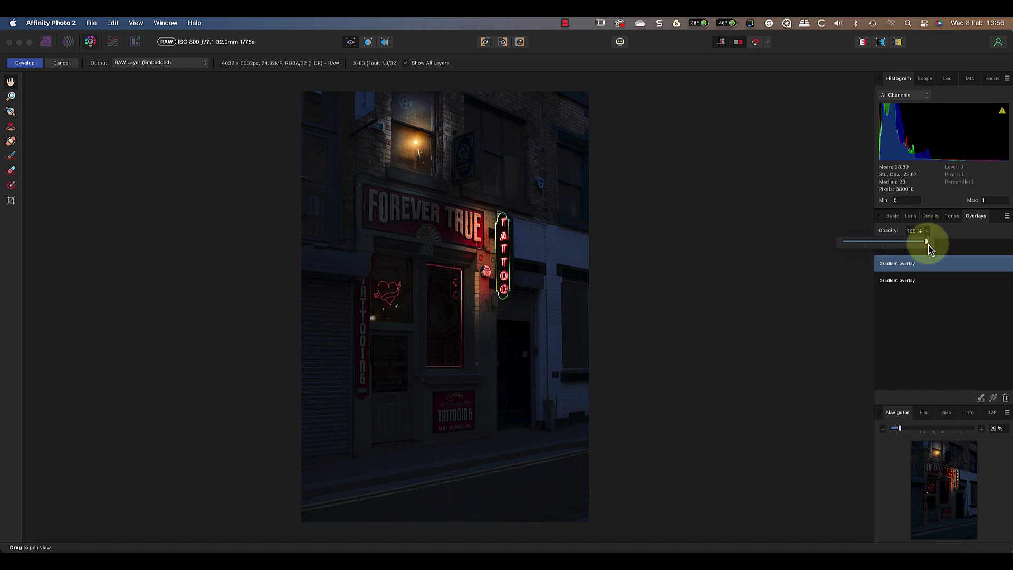
mouse_move(926, 243)
mouse_down()
mouse_move(865, 252)
mouse_move(931, 246)
mouse_move(914, 247)
mouse_up()
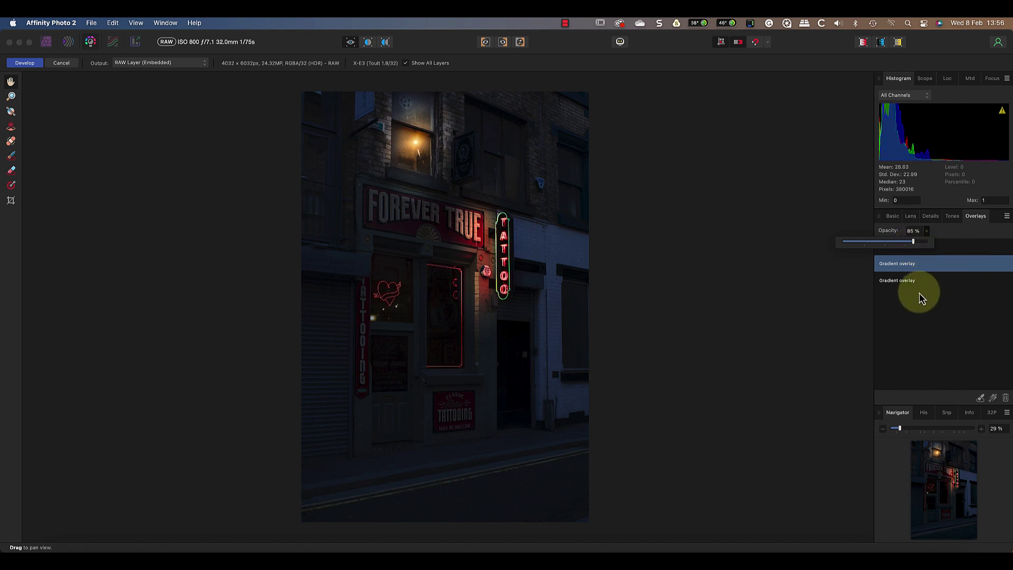
Raise overlay exposure to about 2.17, saturation to 19% and temperature to 58%
click(905, 280)
click(894, 217)
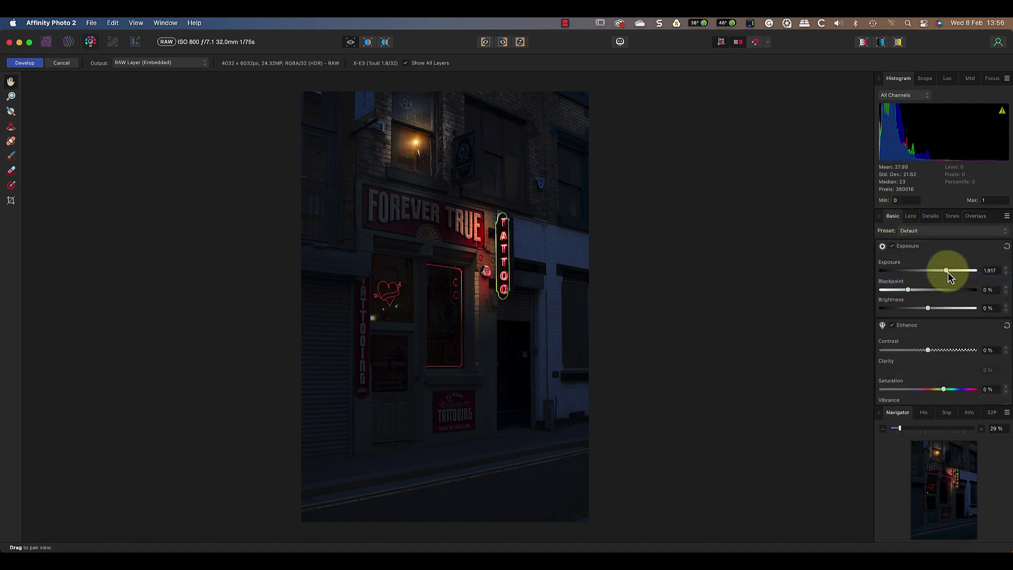
drag(947, 271, 951, 271)
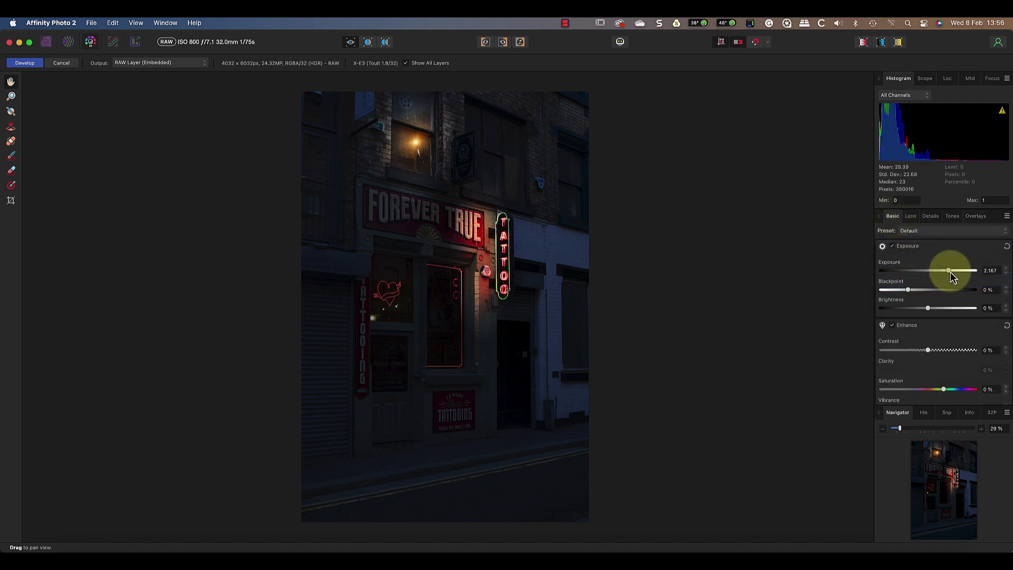
scroll(945, 375, down, 3)
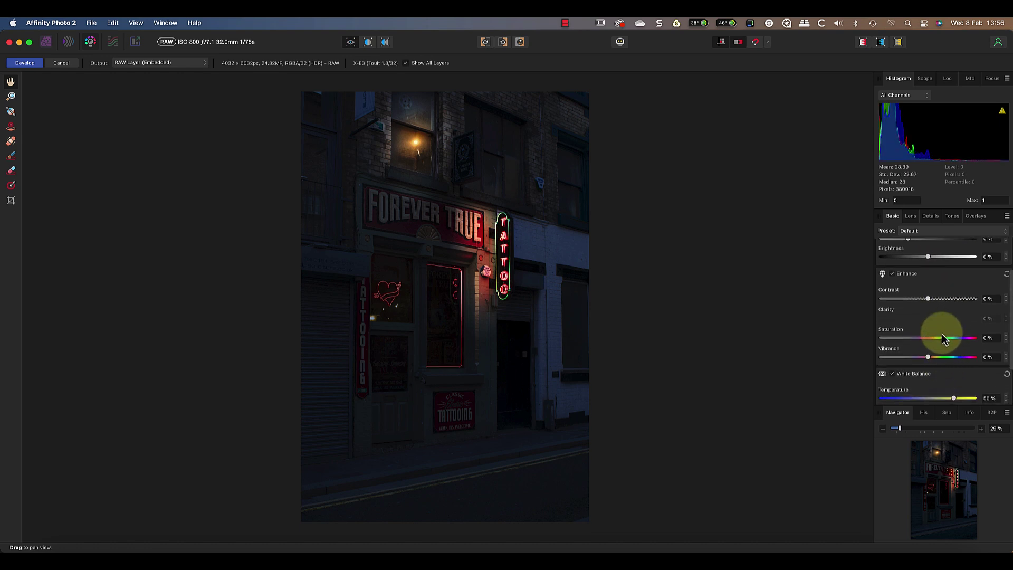
drag(944, 339, 953, 353)
mouse_move(950, 398)
mouse_down()
mouse_move(941, 400)
mouse_move(954, 399)
mouse_up()
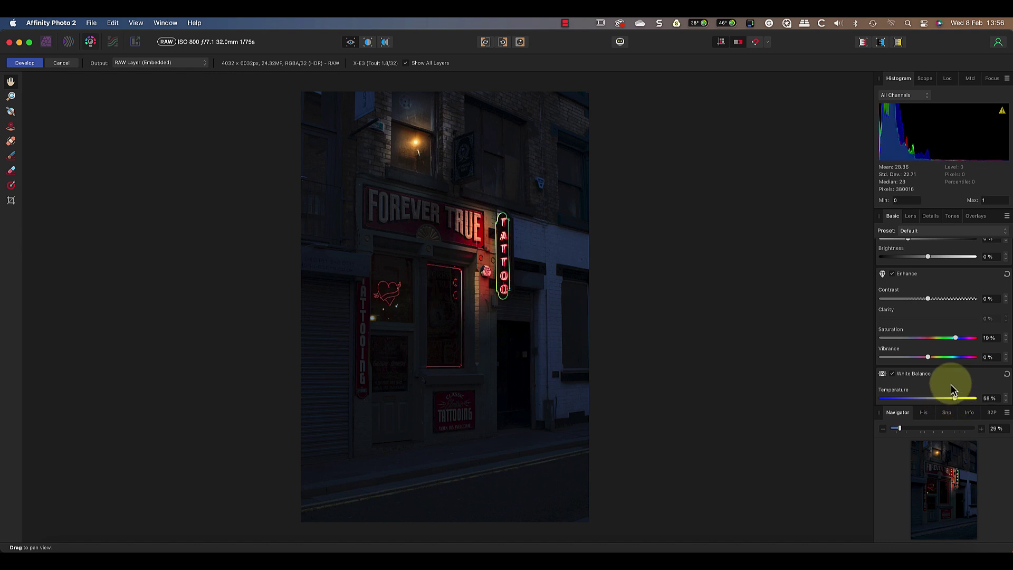